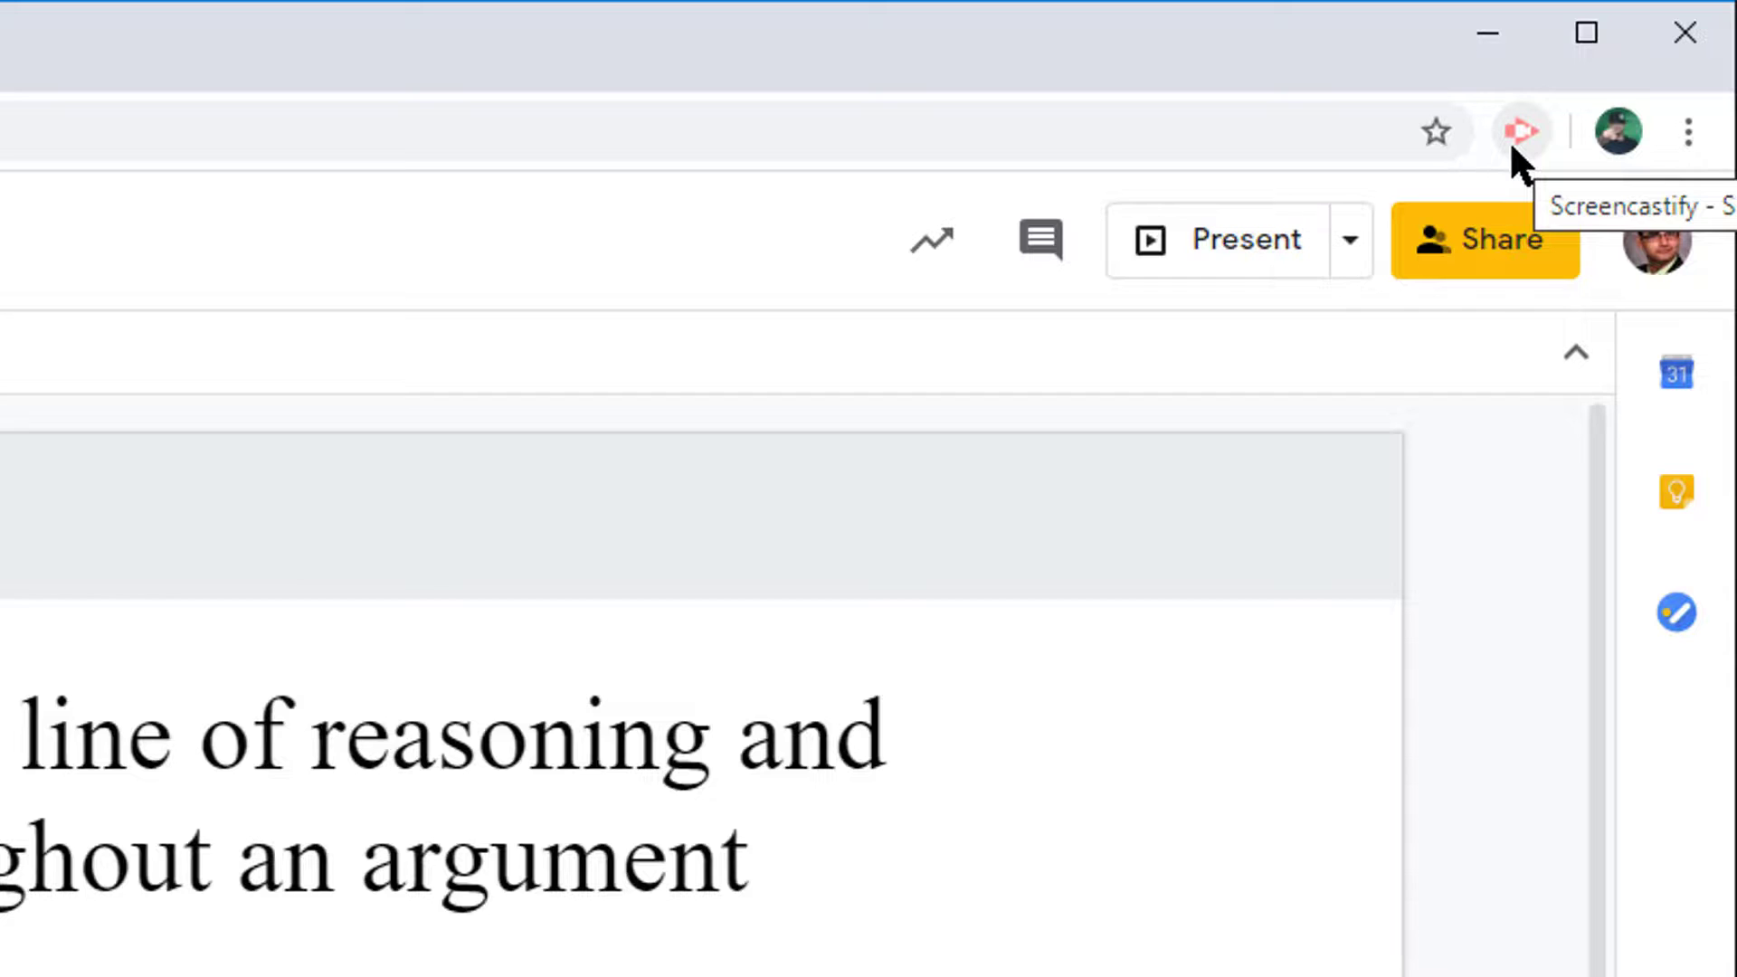
# - Sign in to Screencastify with Google, grant its permissions, and close the Welcome tab
pyautogui.click(1513, 140)
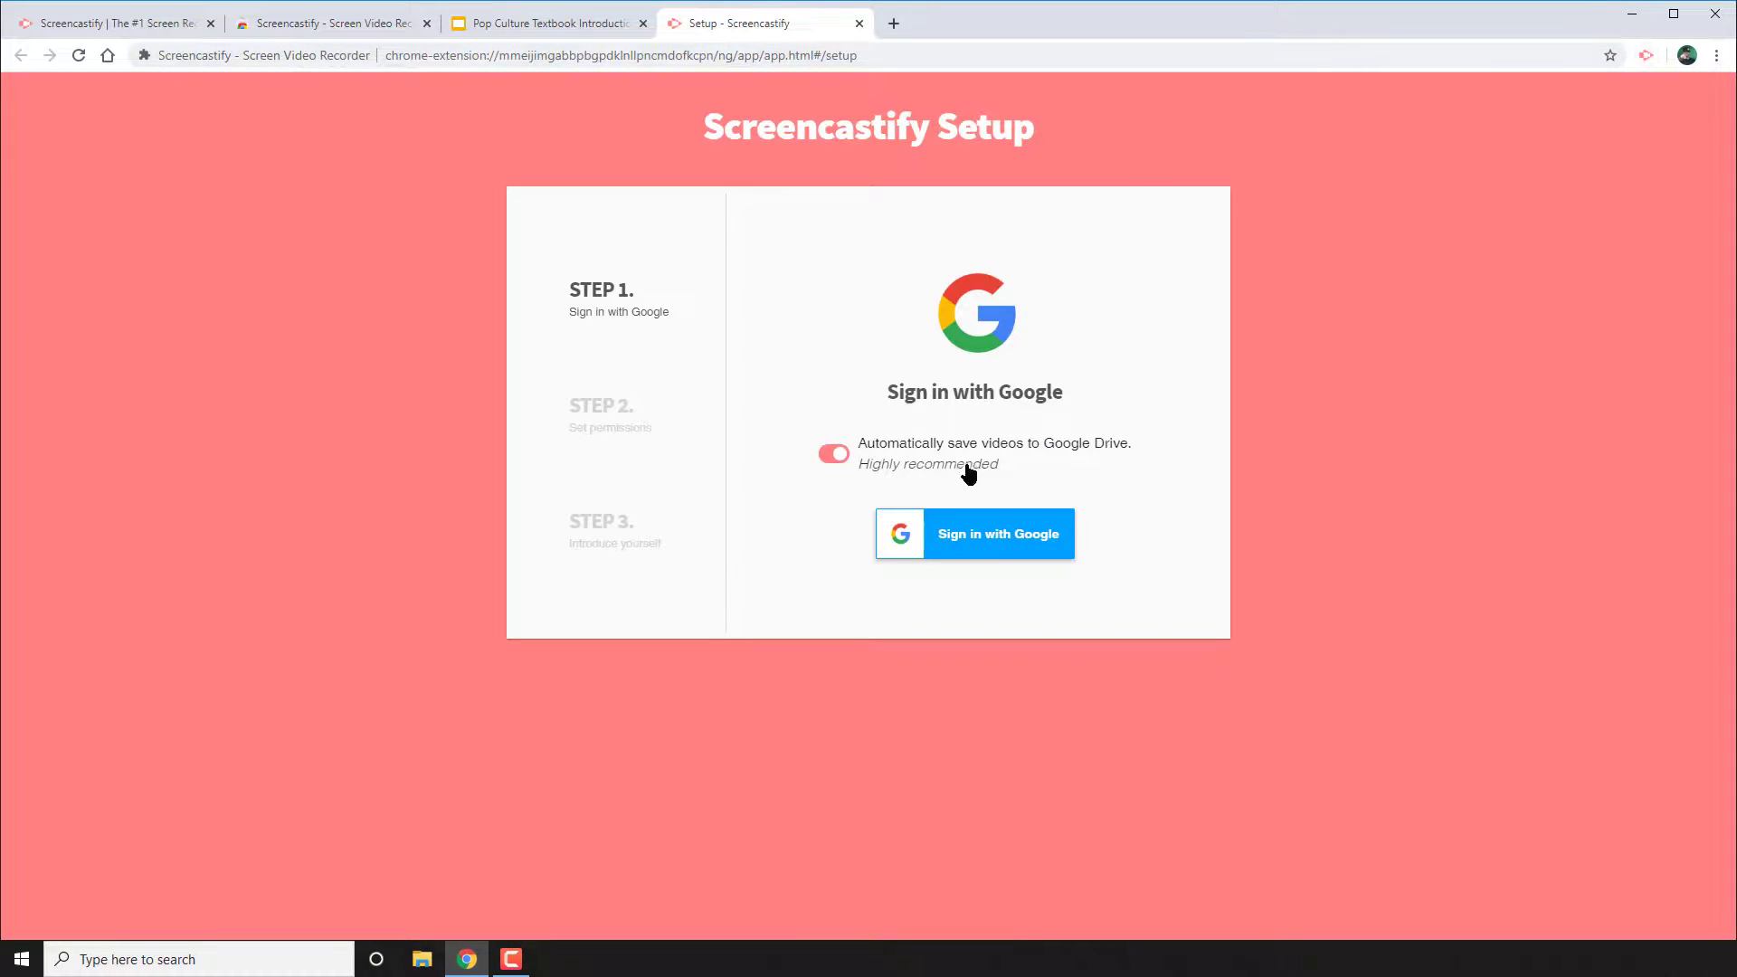
pyautogui.click(962, 535)
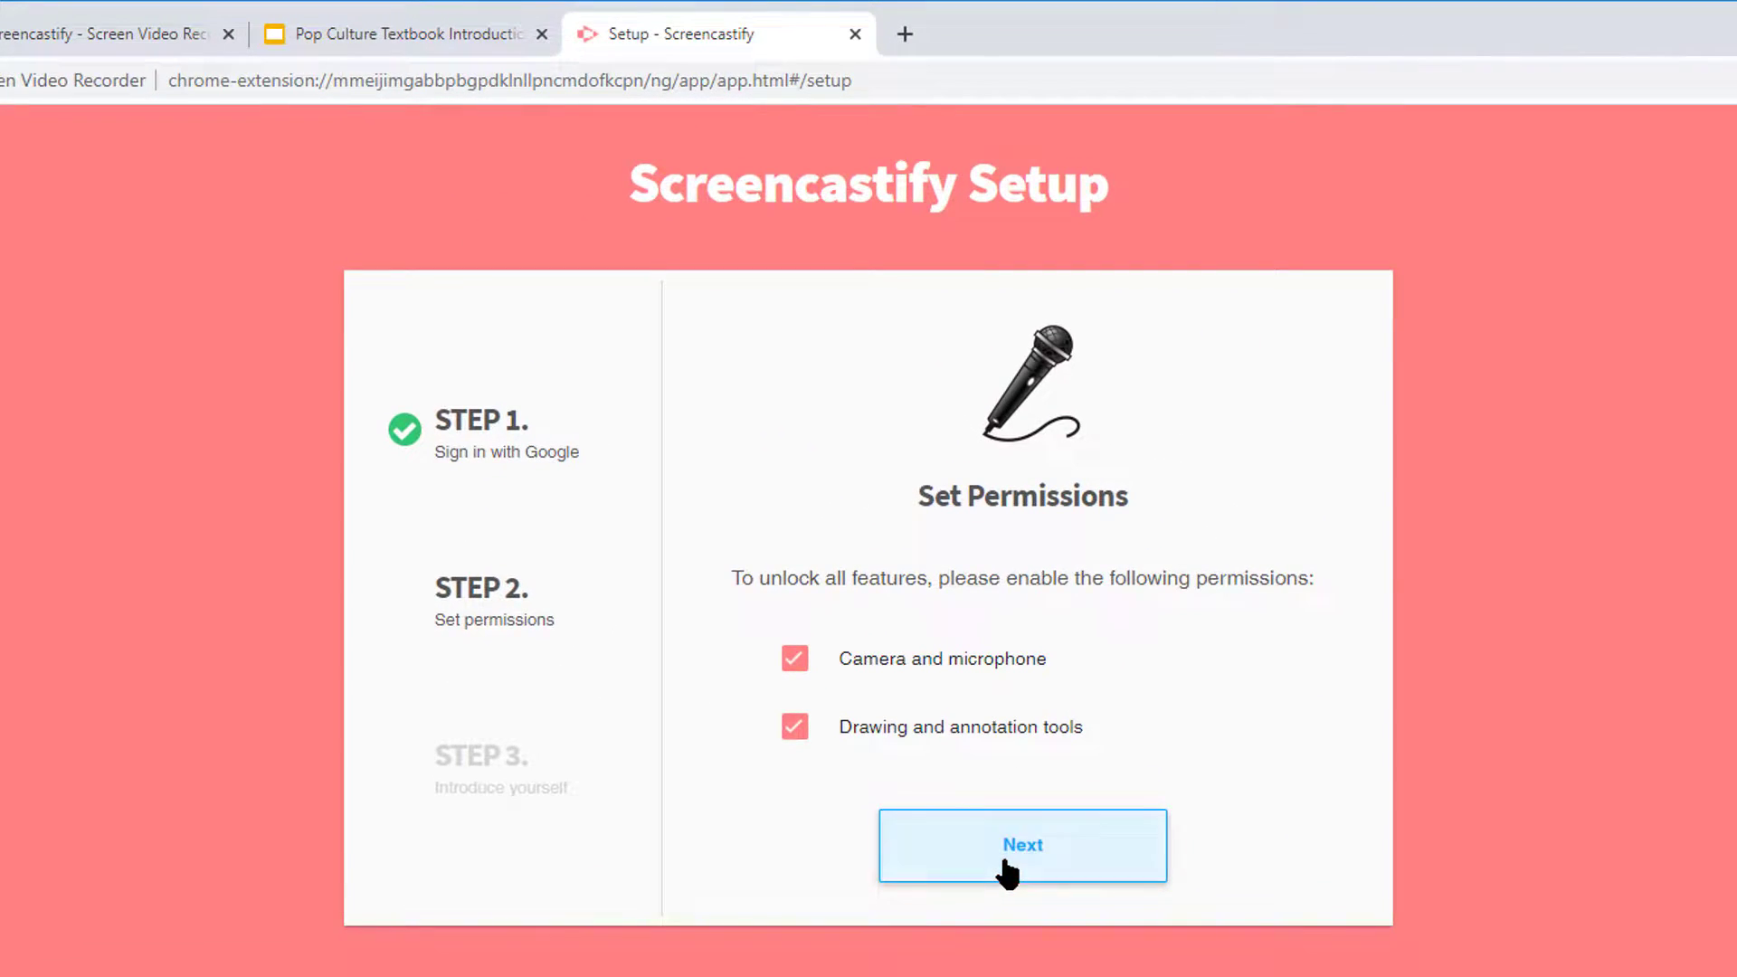
pyautogui.click(1004, 863)
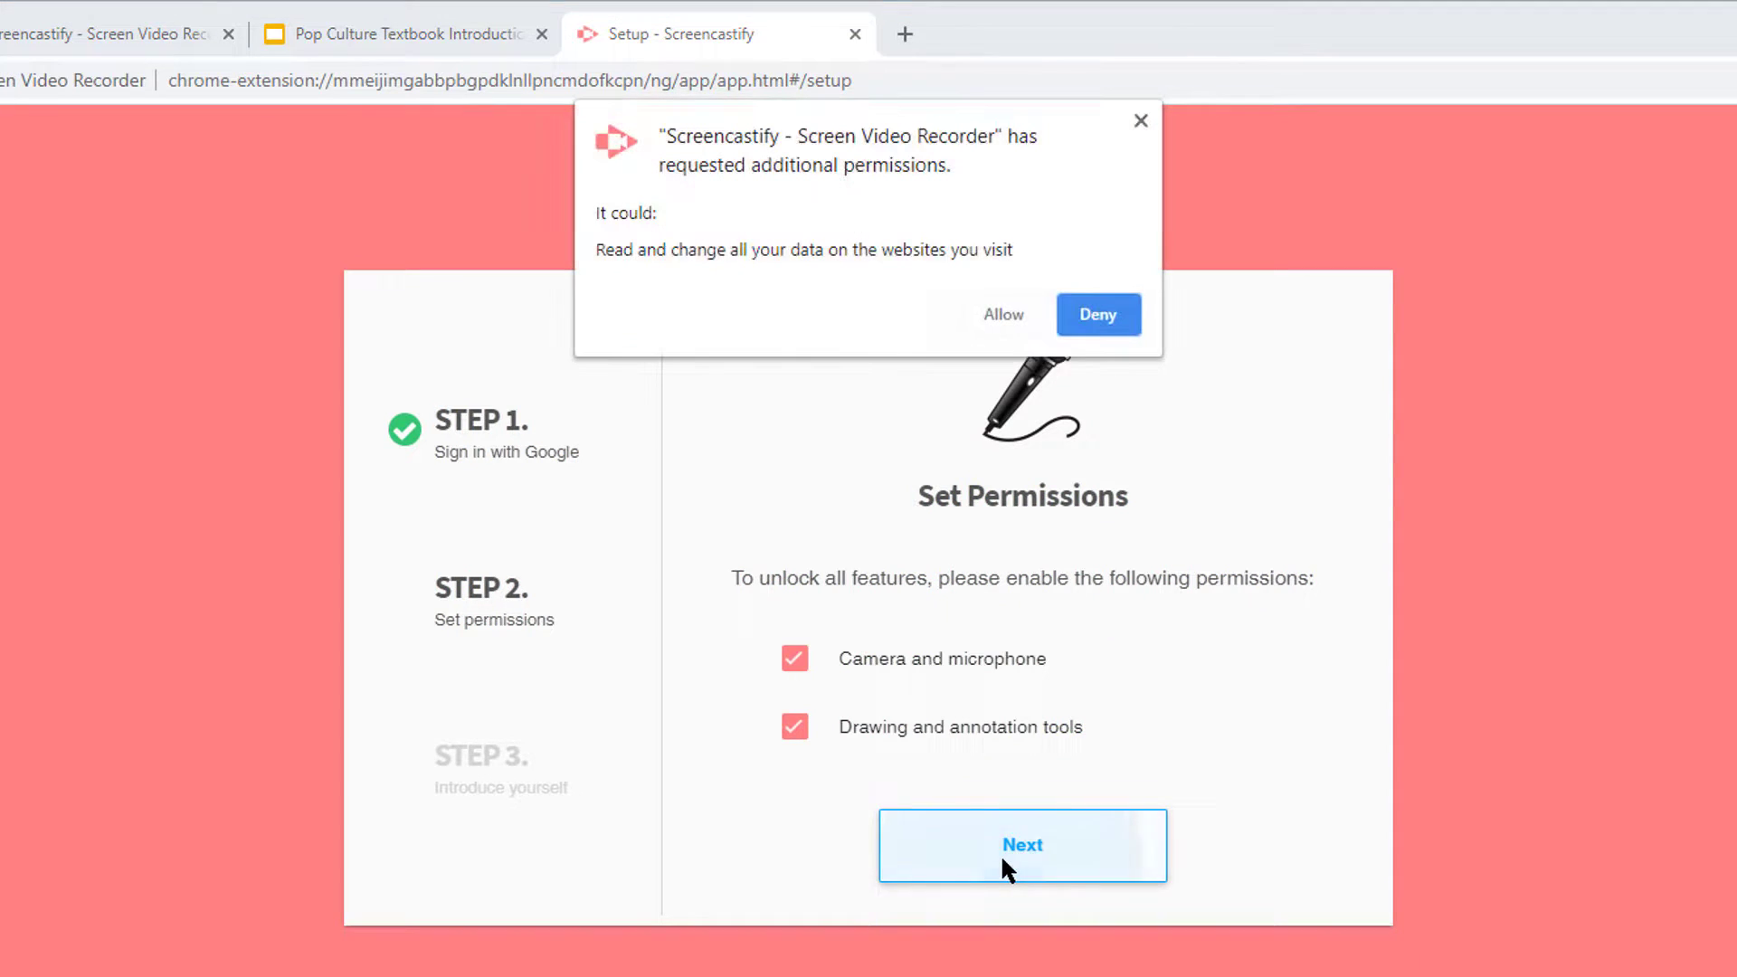
pyautogui.click(1030, 324)
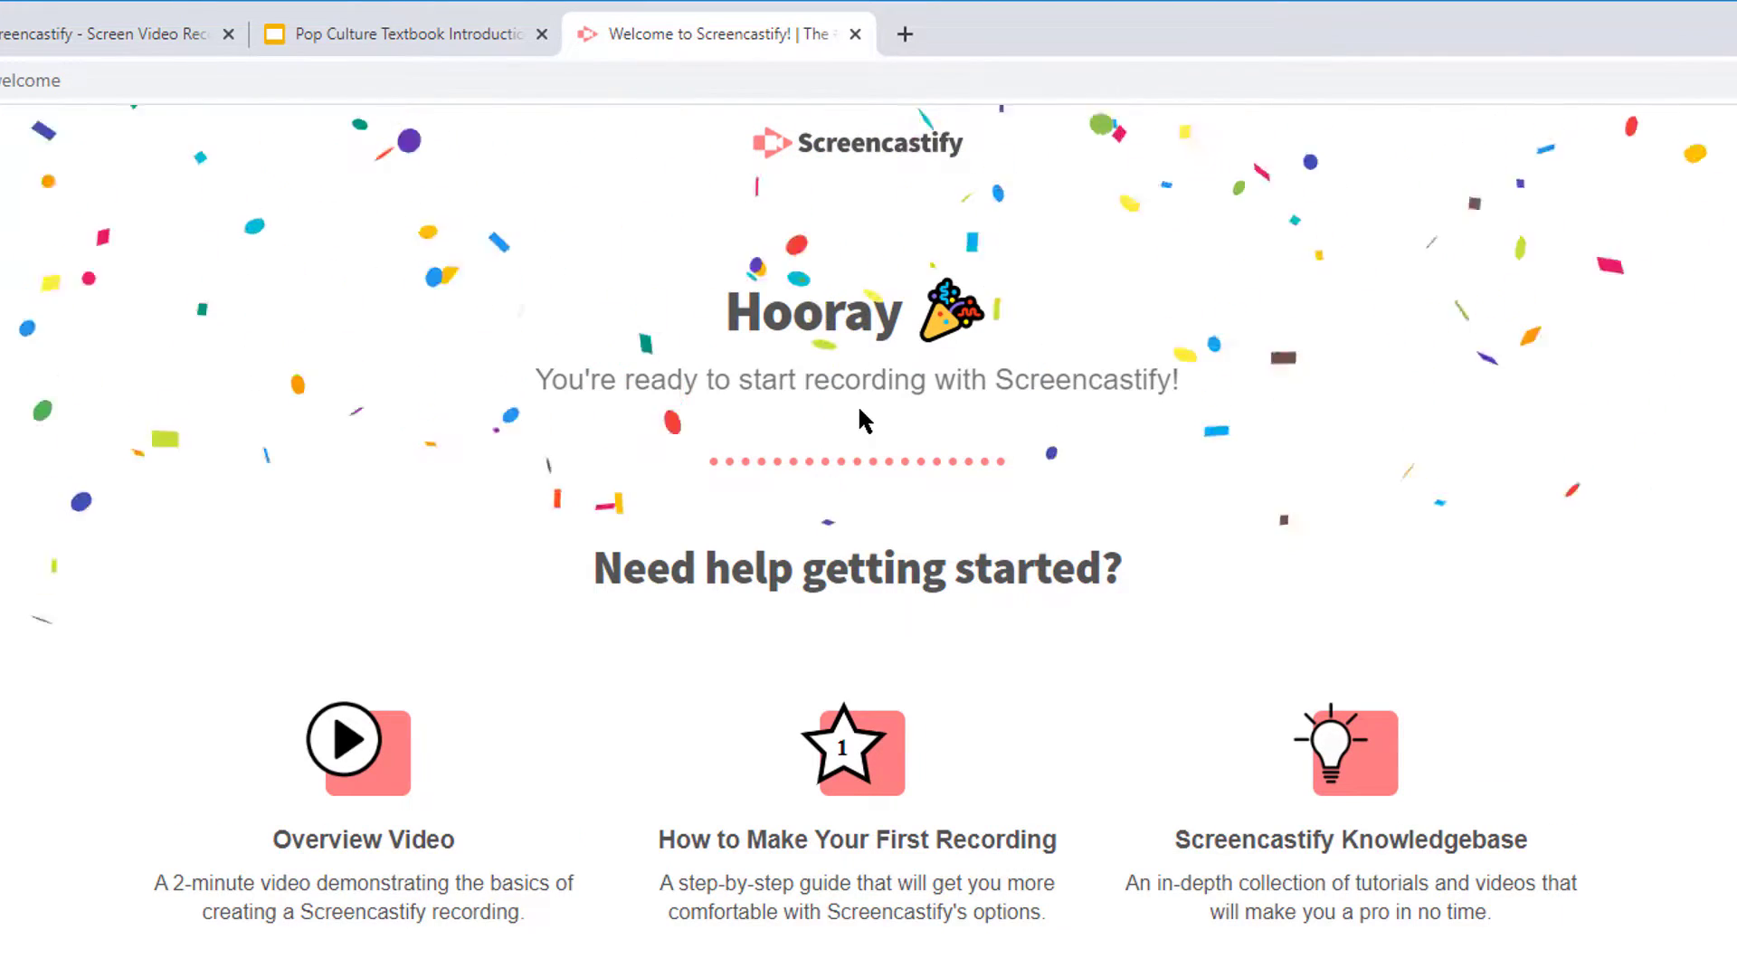
pyautogui.scroll(-2, 859, 410)
pyautogui.scroll(-5, 859, 416)
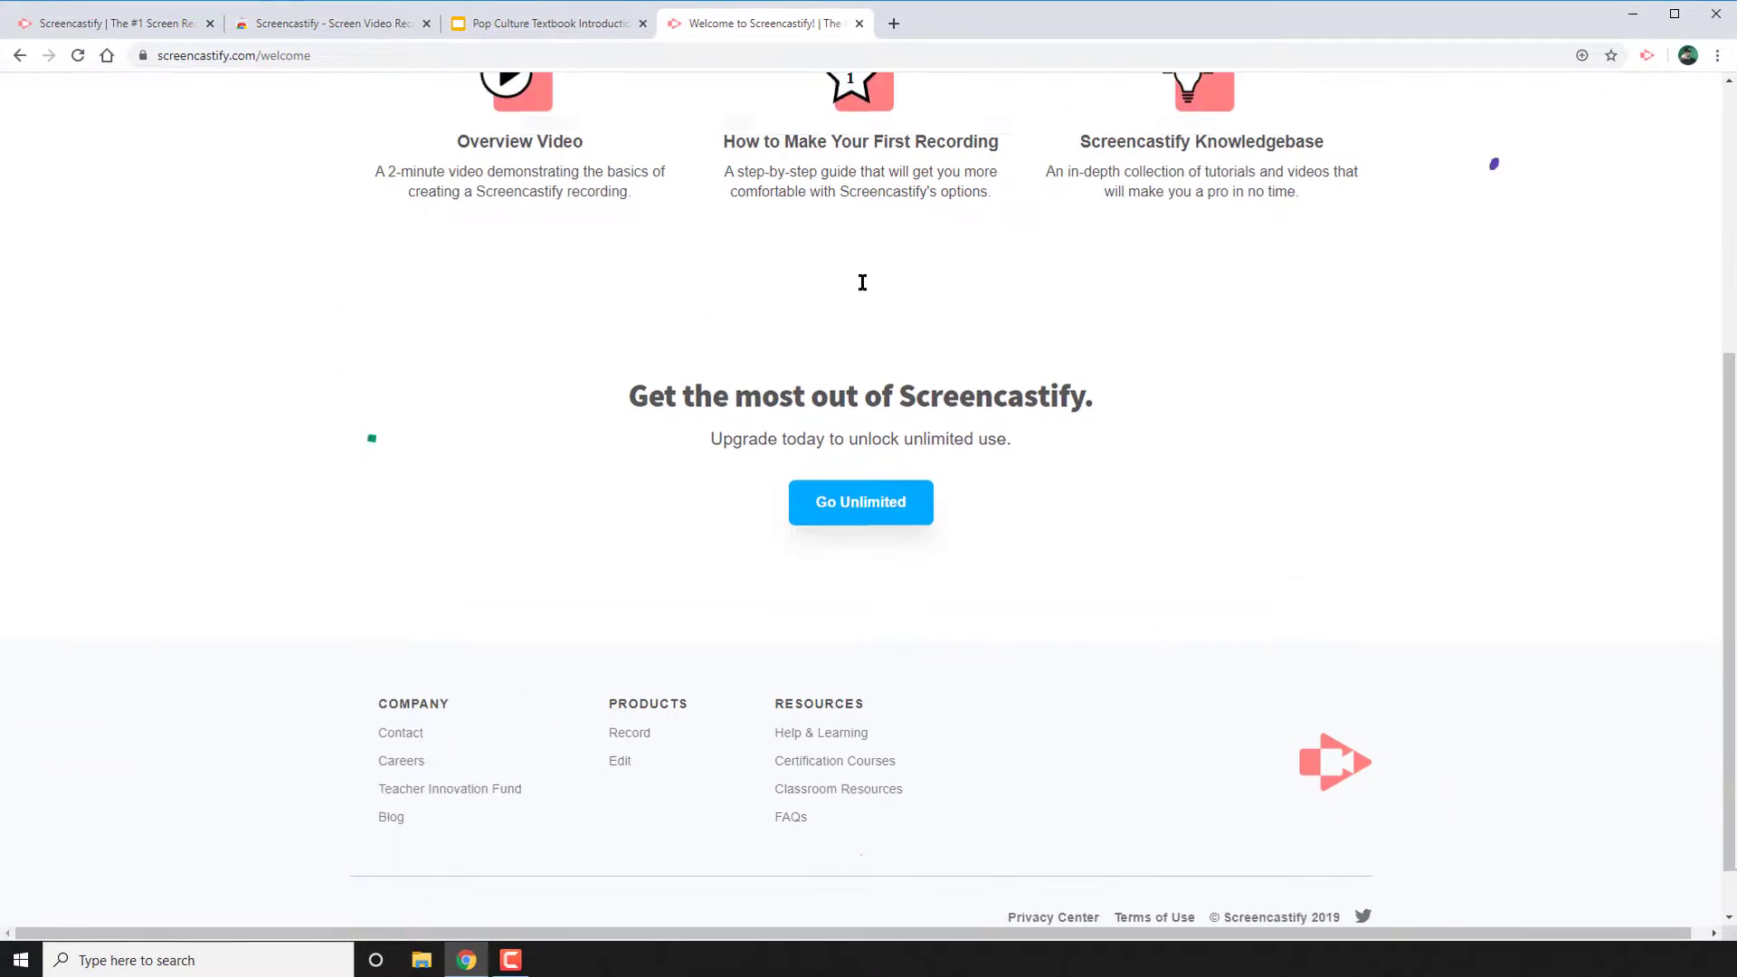
pyautogui.scroll(5, 873, 444)
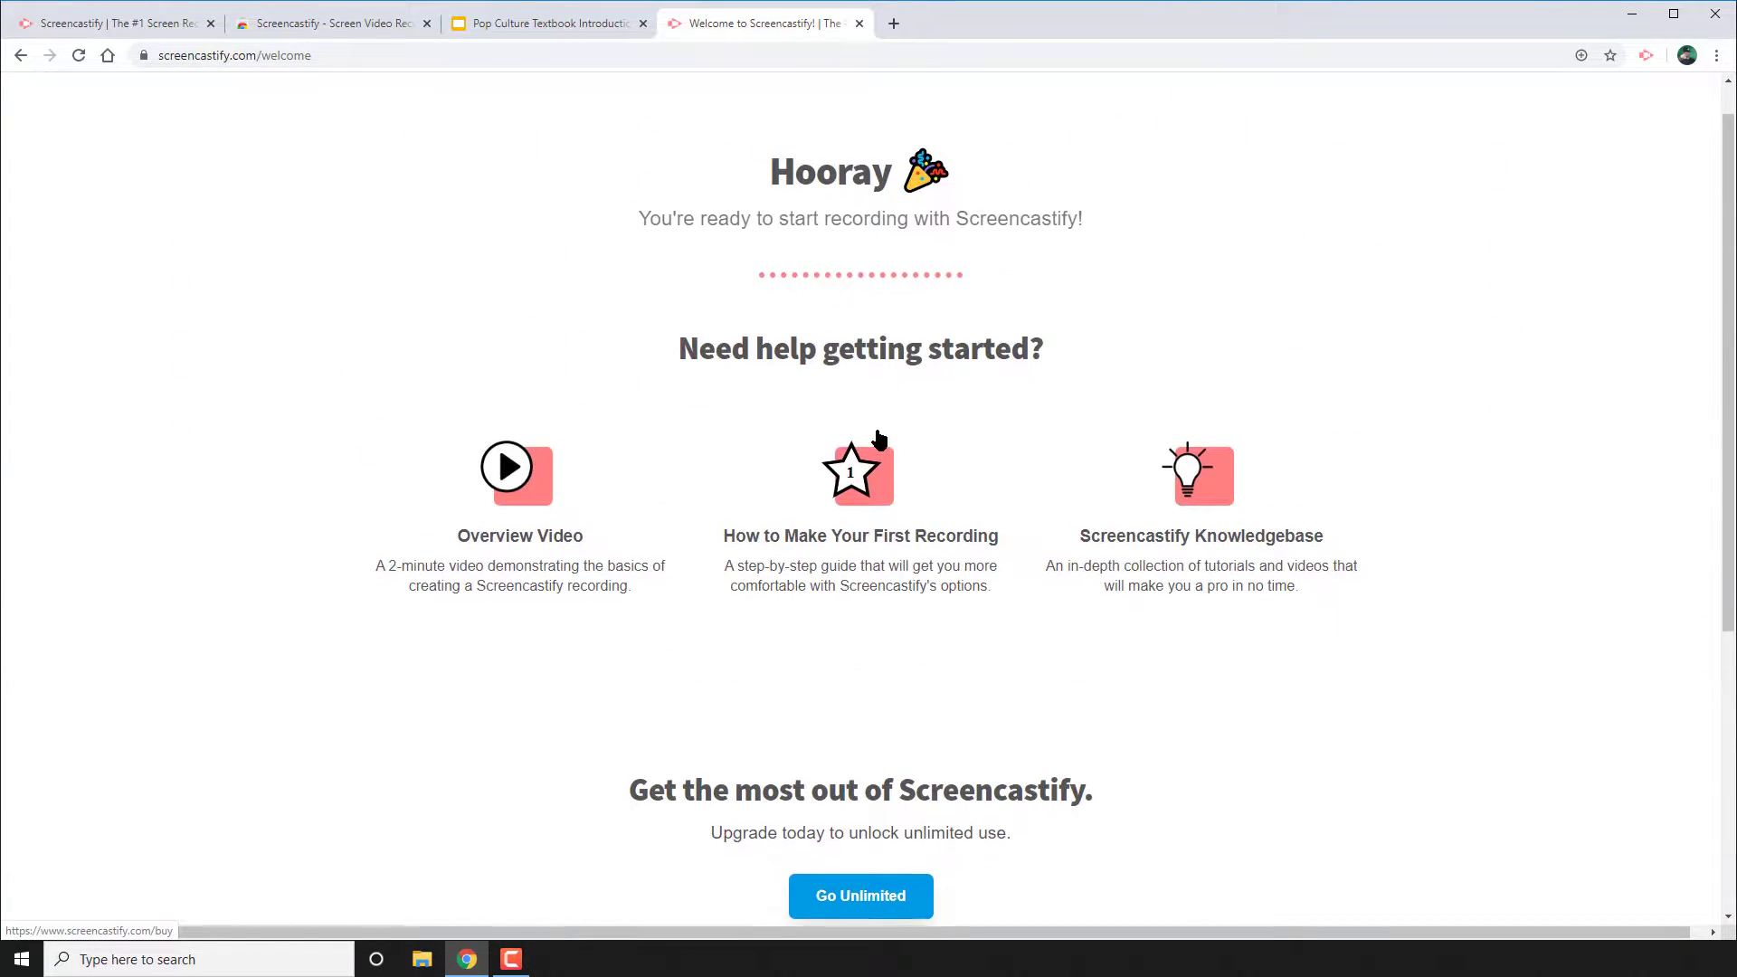
pyautogui.click(861, 24)
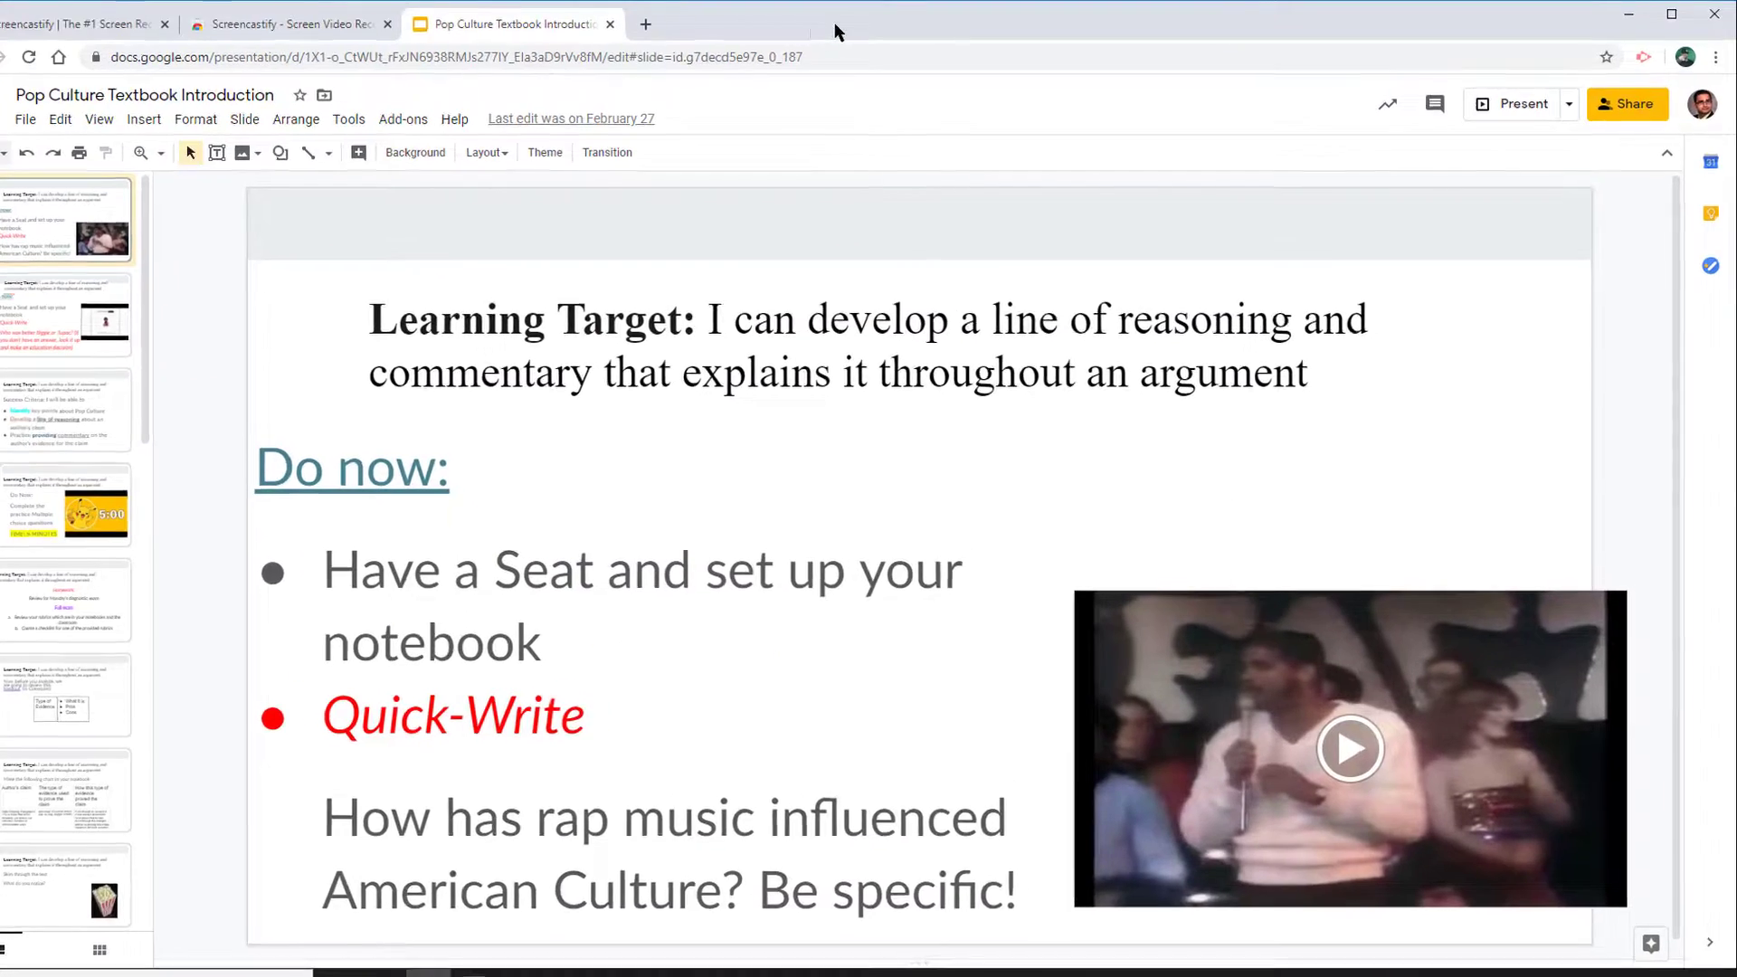
# - Set Screencastify to record the Browser Tab with the embedded webcam overlay on
pyautogui.click(1638, 54)
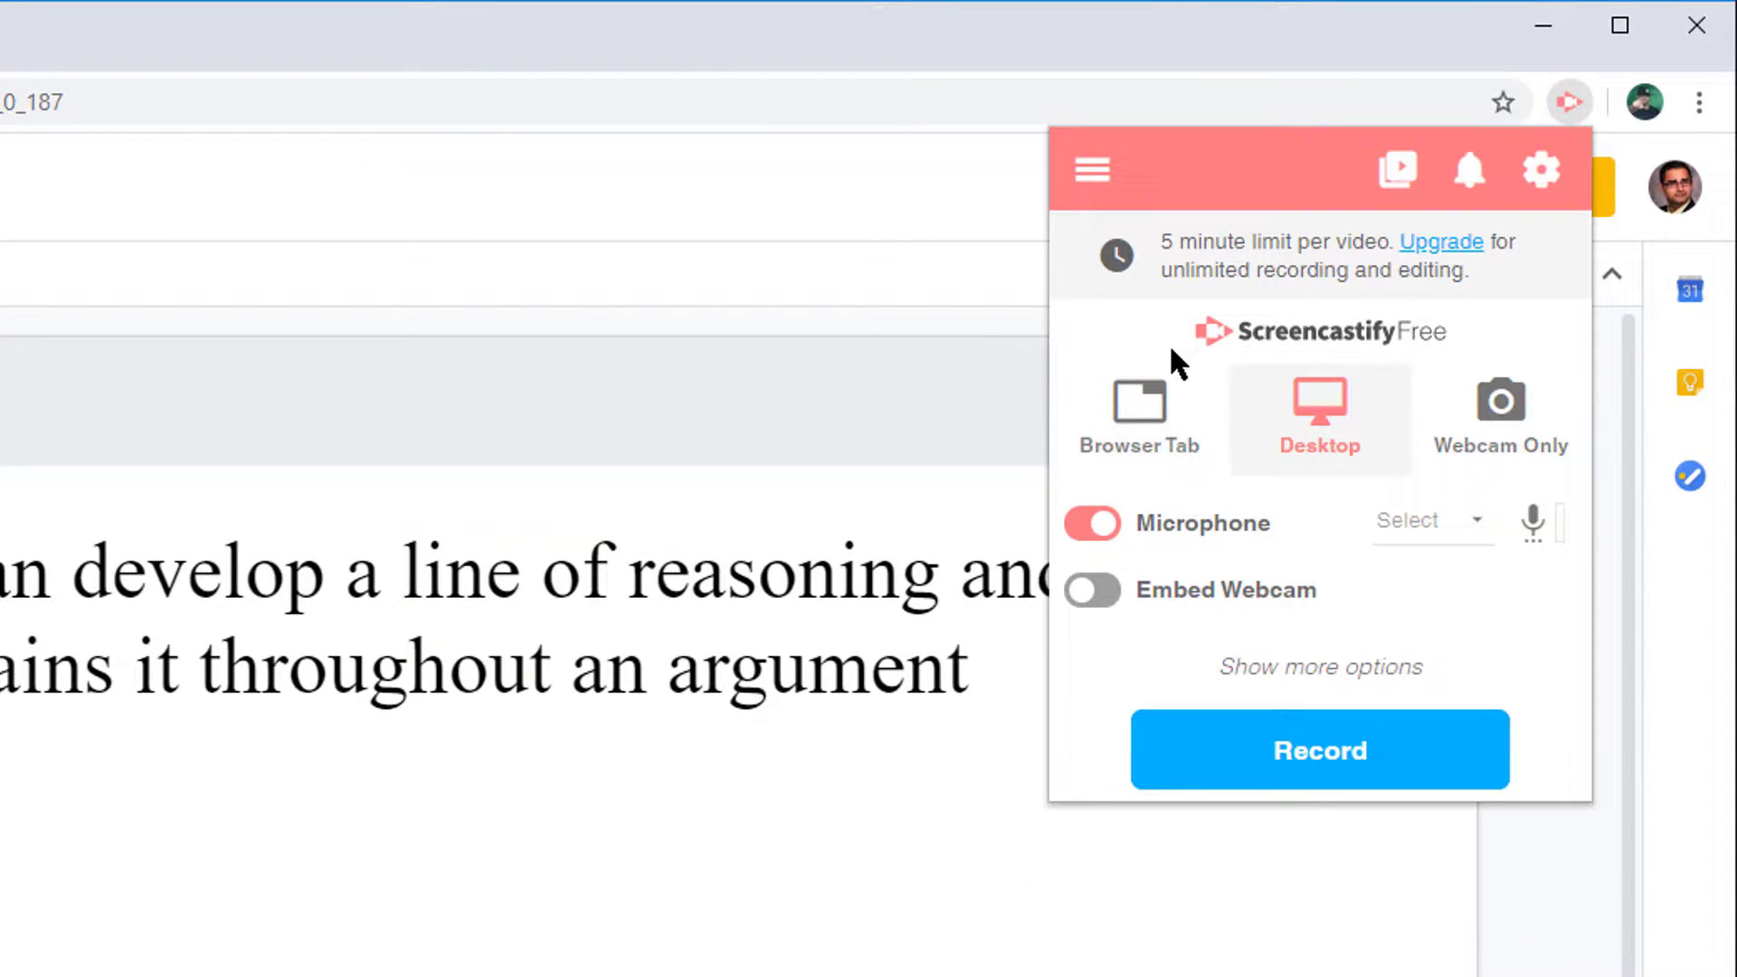
pyautogui.click(1176, 445)
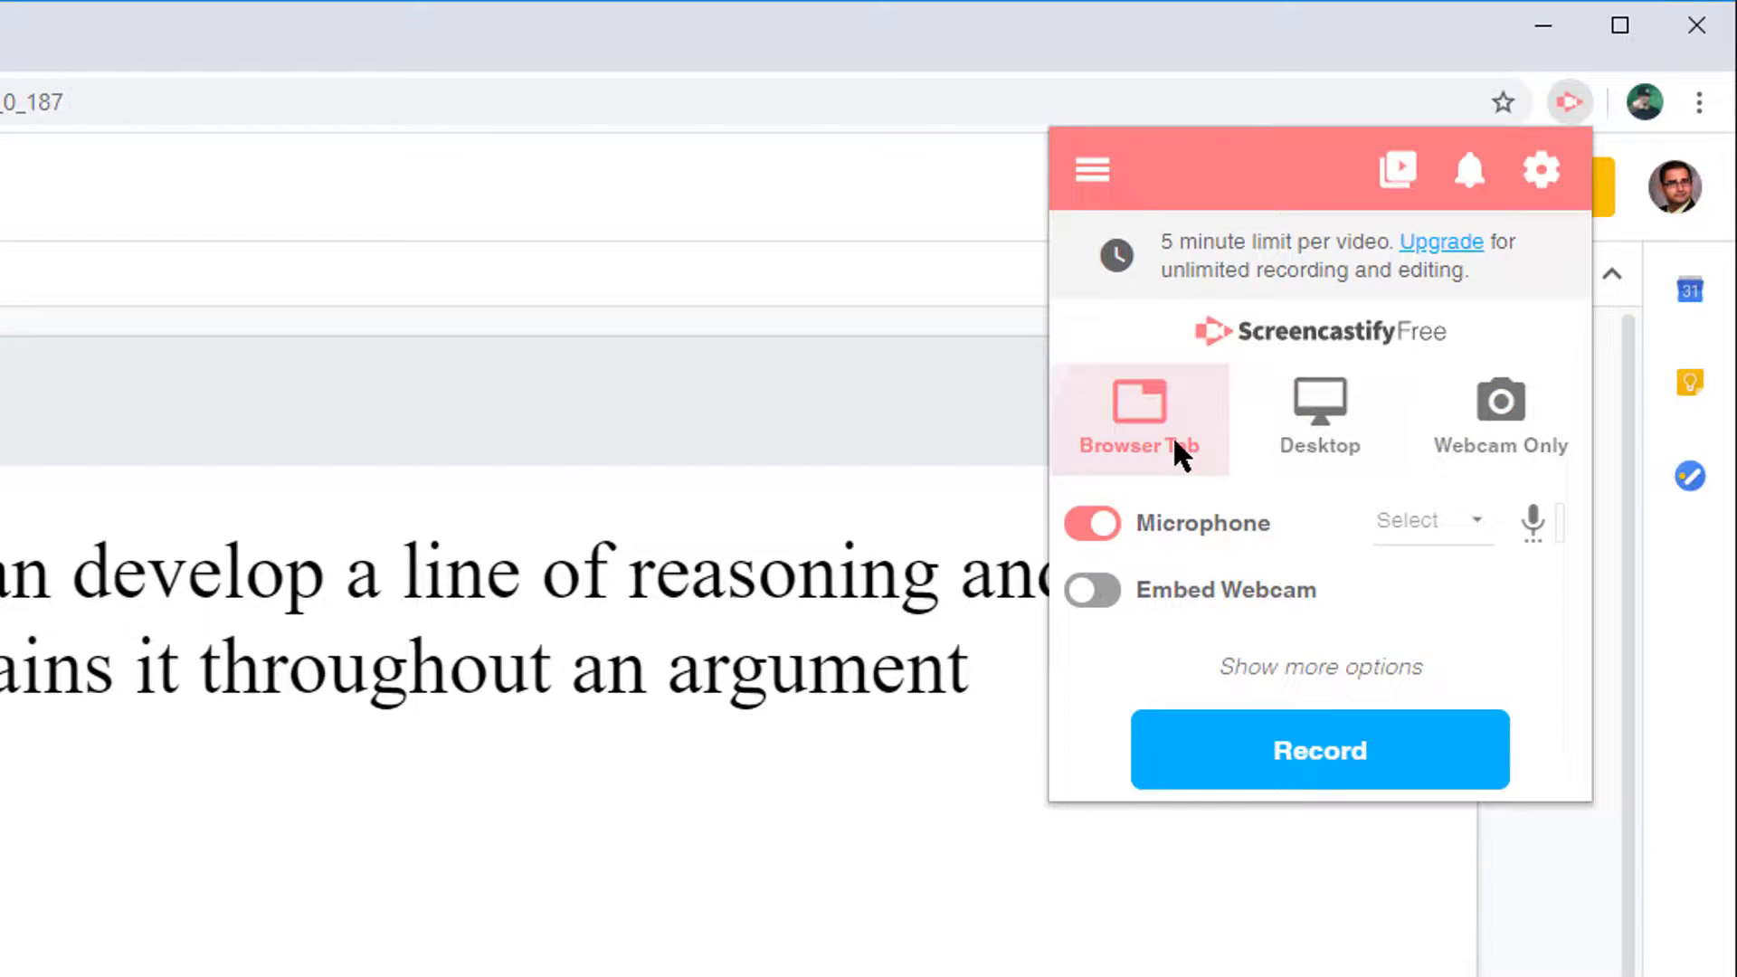
pyautogui.click(1099, 593)
# - Pick the Yeti Nano microphone and HD Pro Webcam C920, then start recording
pyautogui.click(1436, 529)
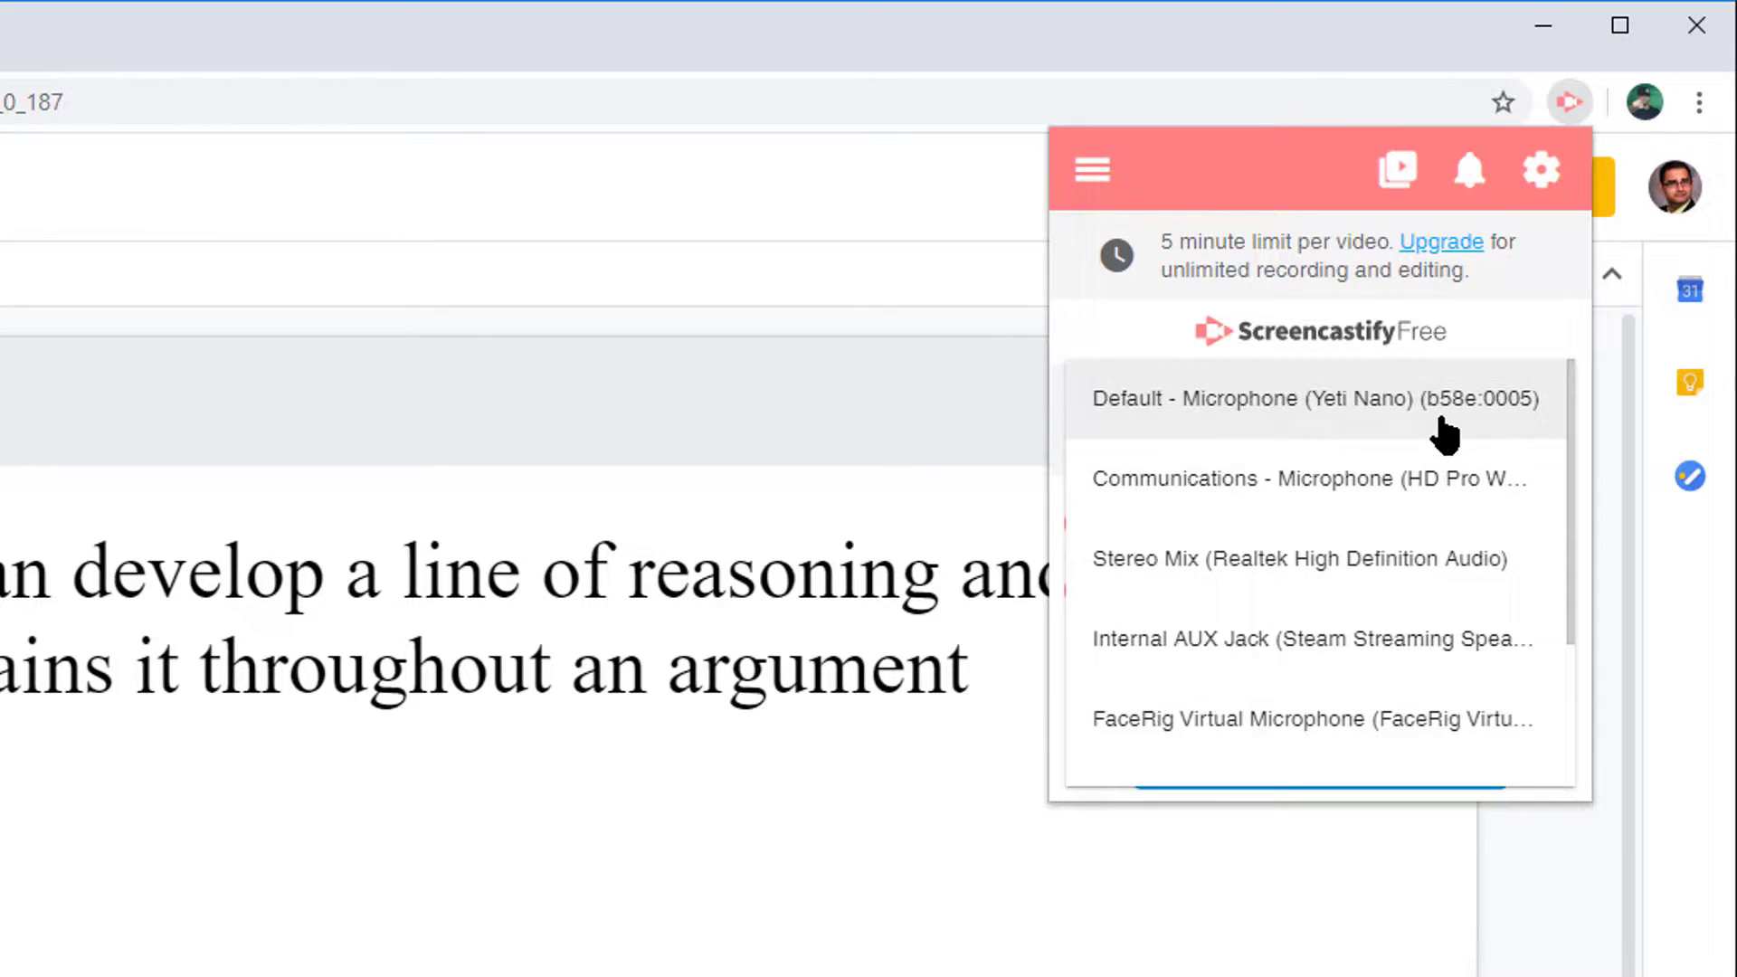
pyautogui.click(1438, 418)
pyautogui.click(1474, 590)
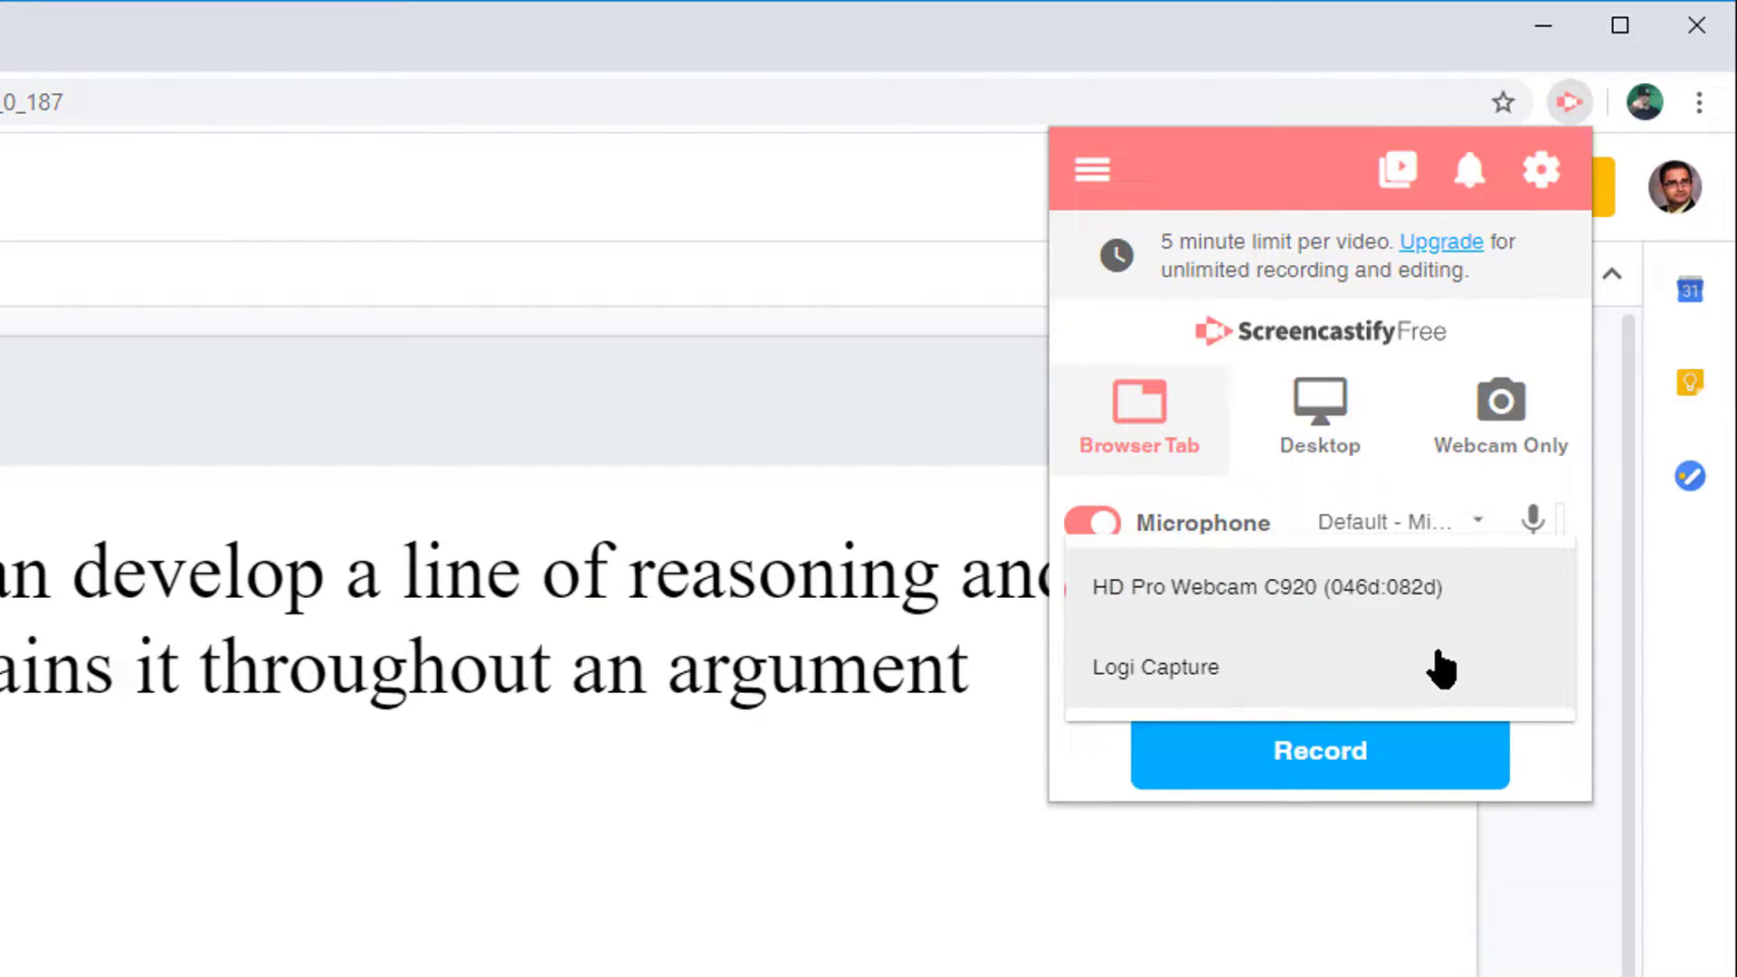
pyautogui.click(1428, 605)
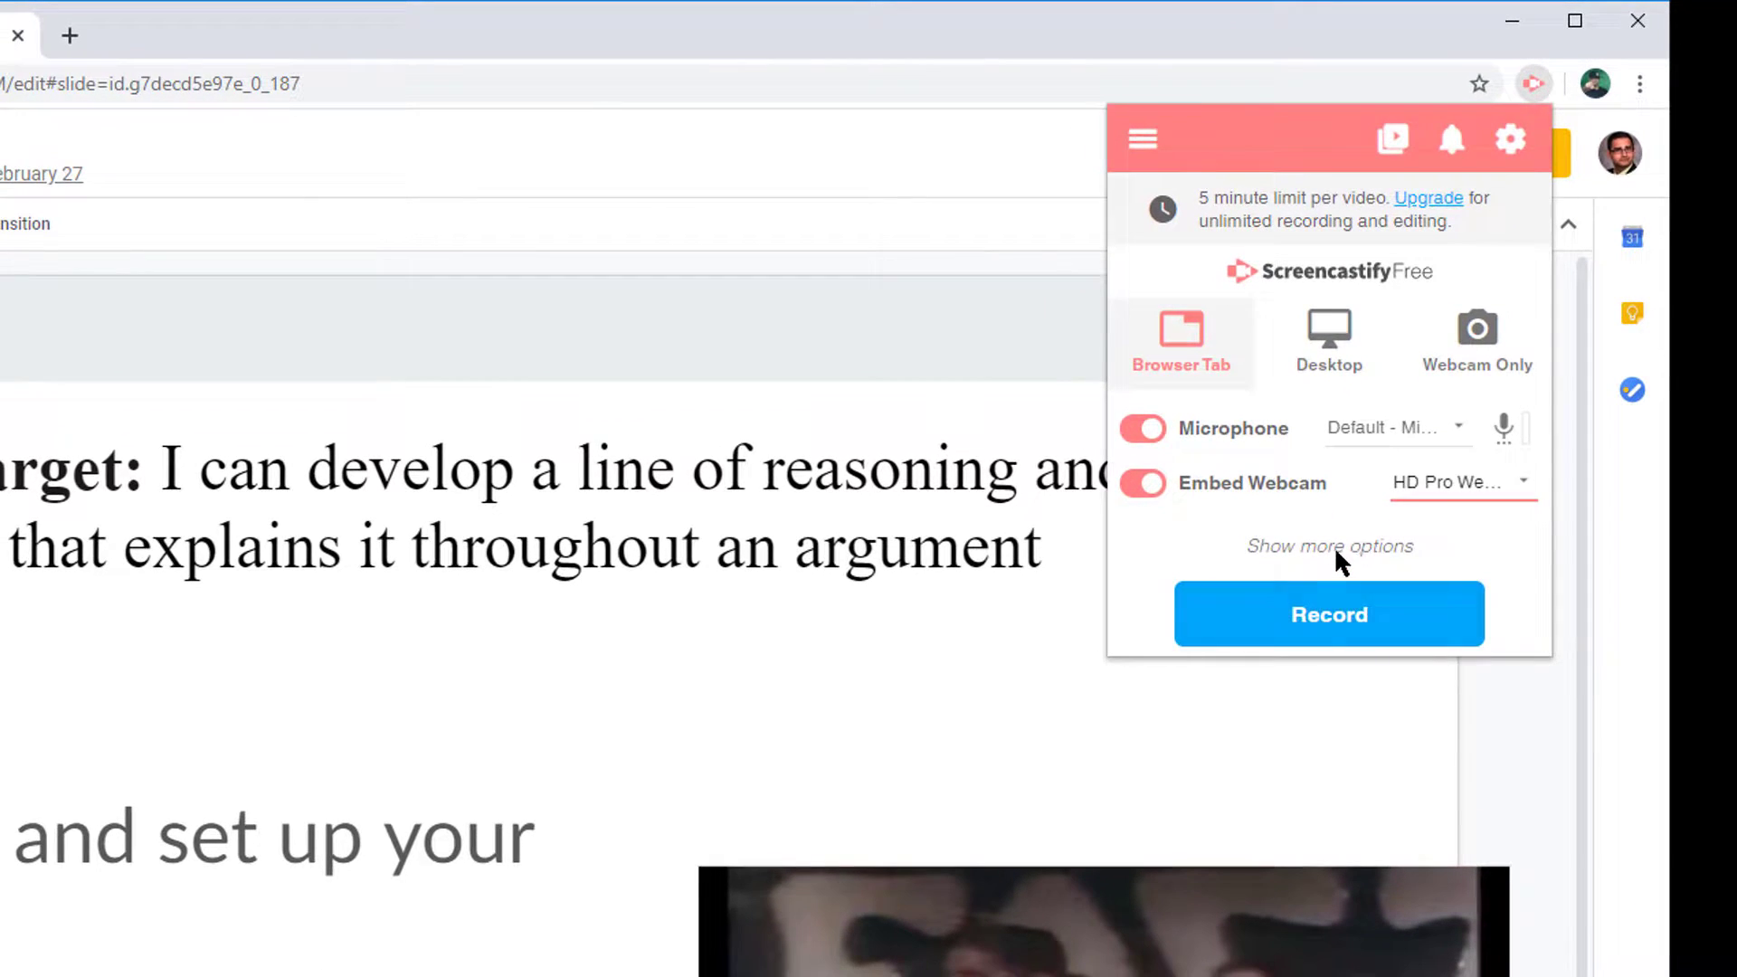
pyautogui.click(1334, 545)
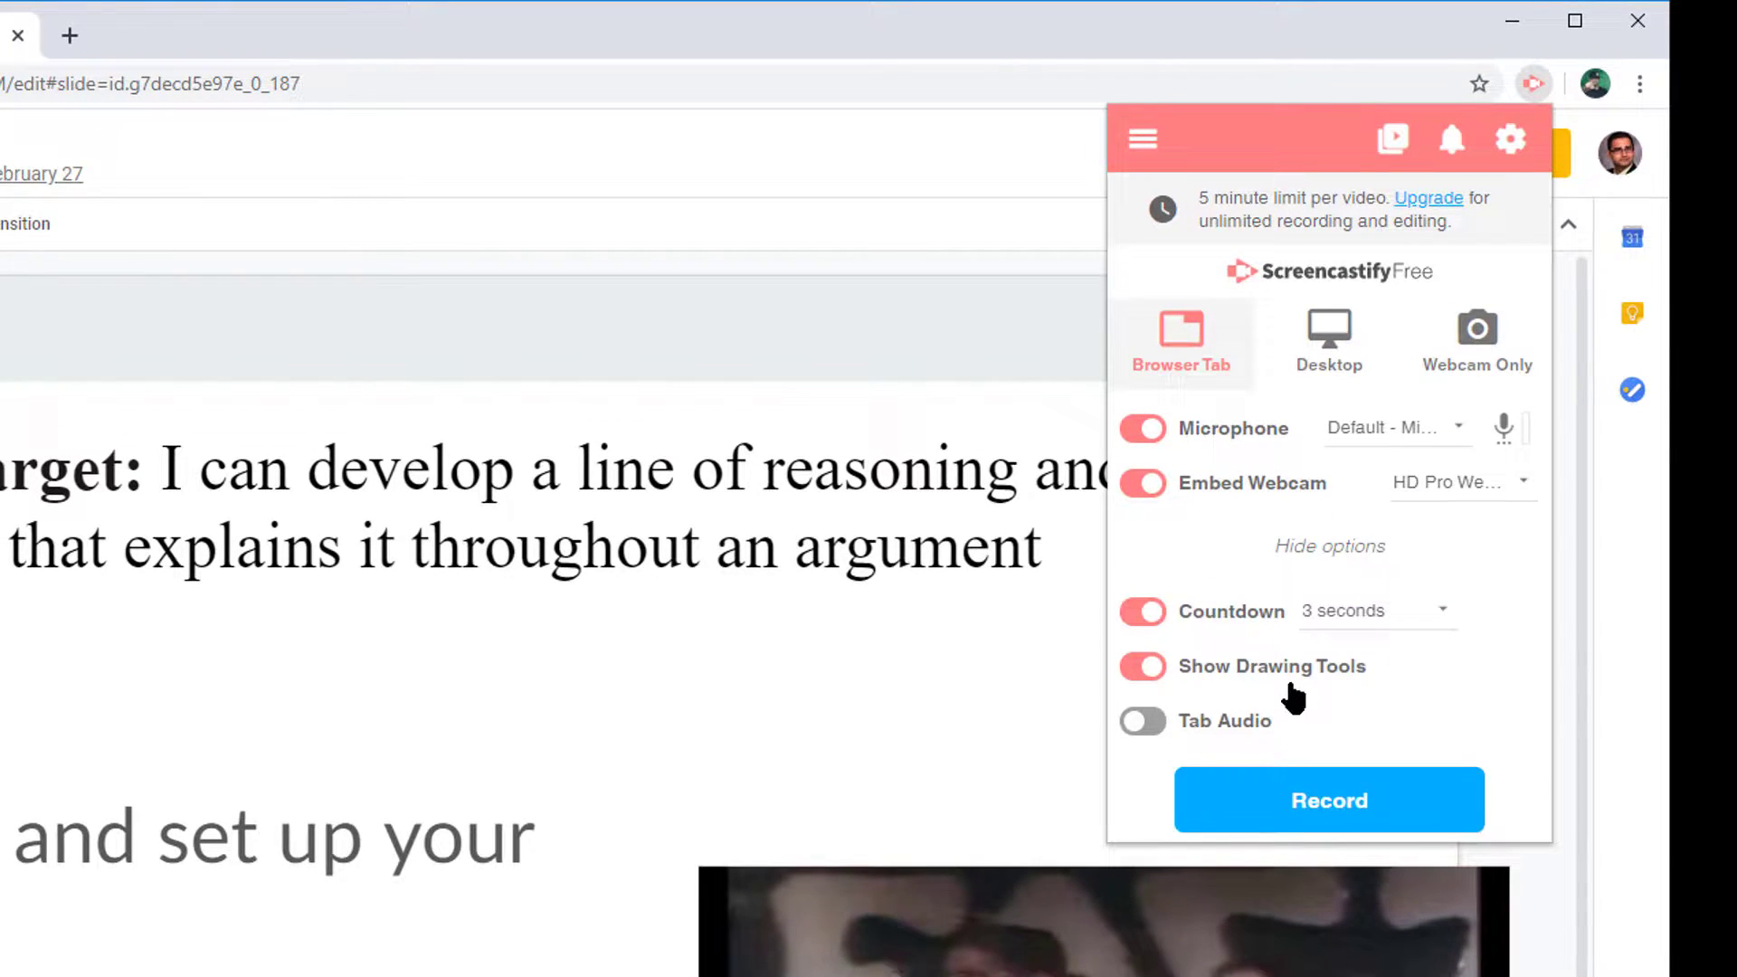
pyautogui.click(1363, 823)
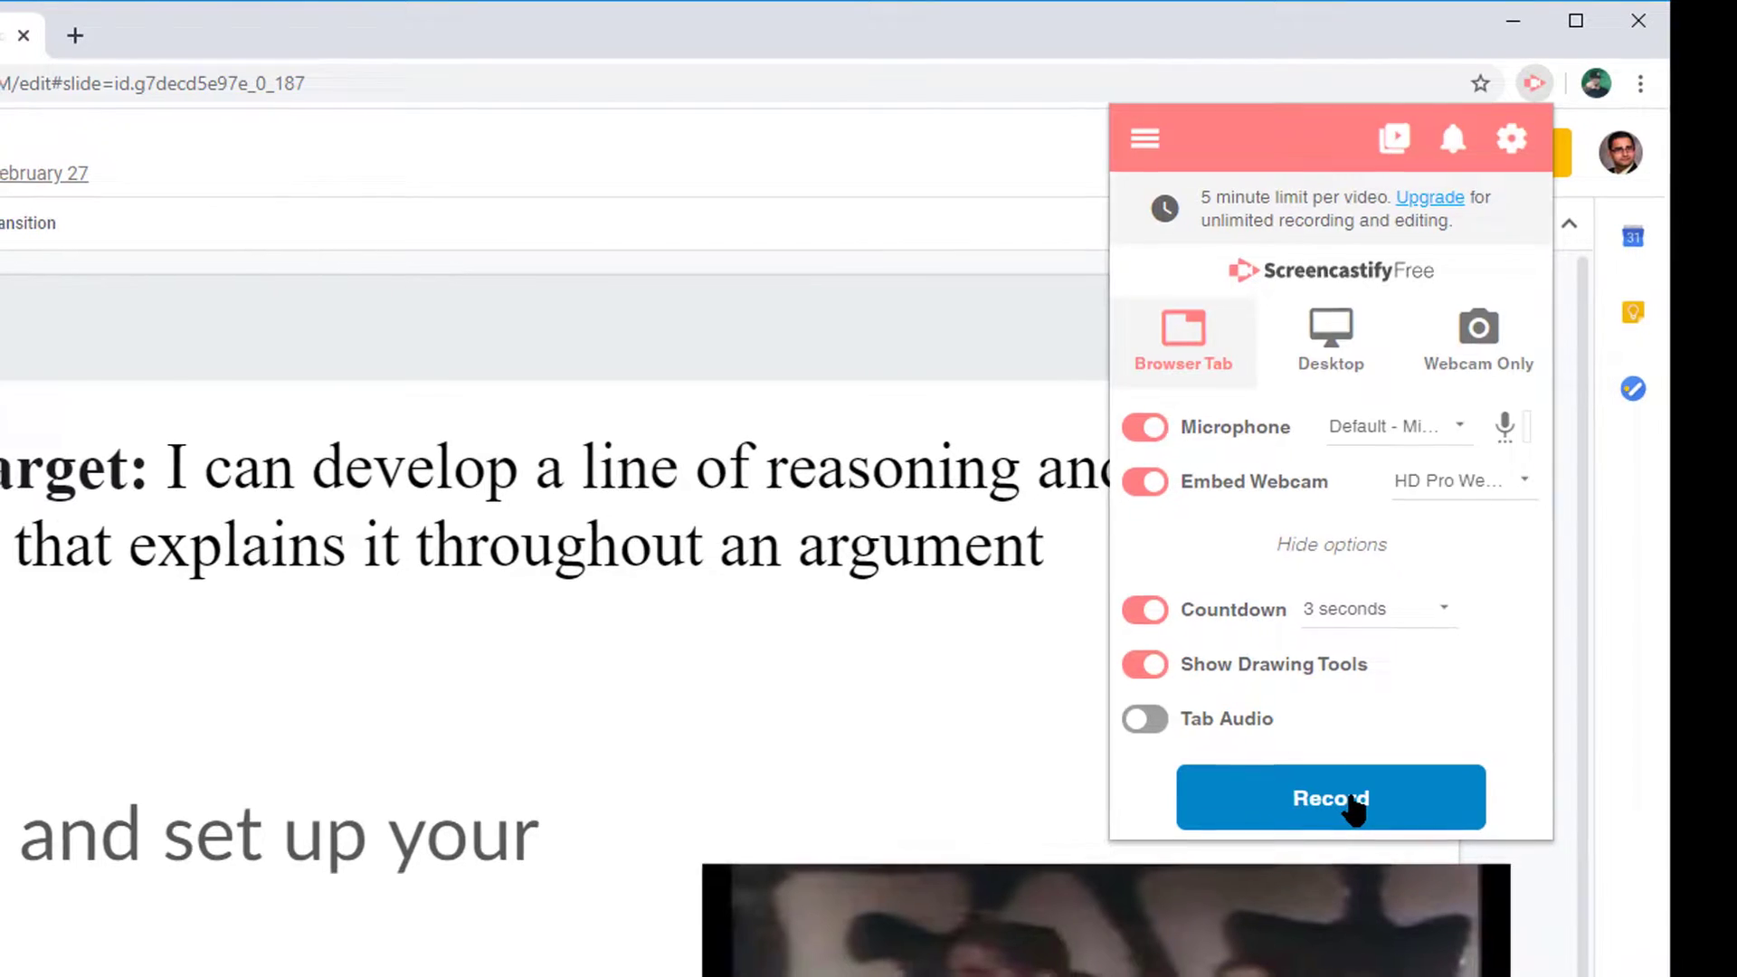
pyautogui.click(1352, 812)
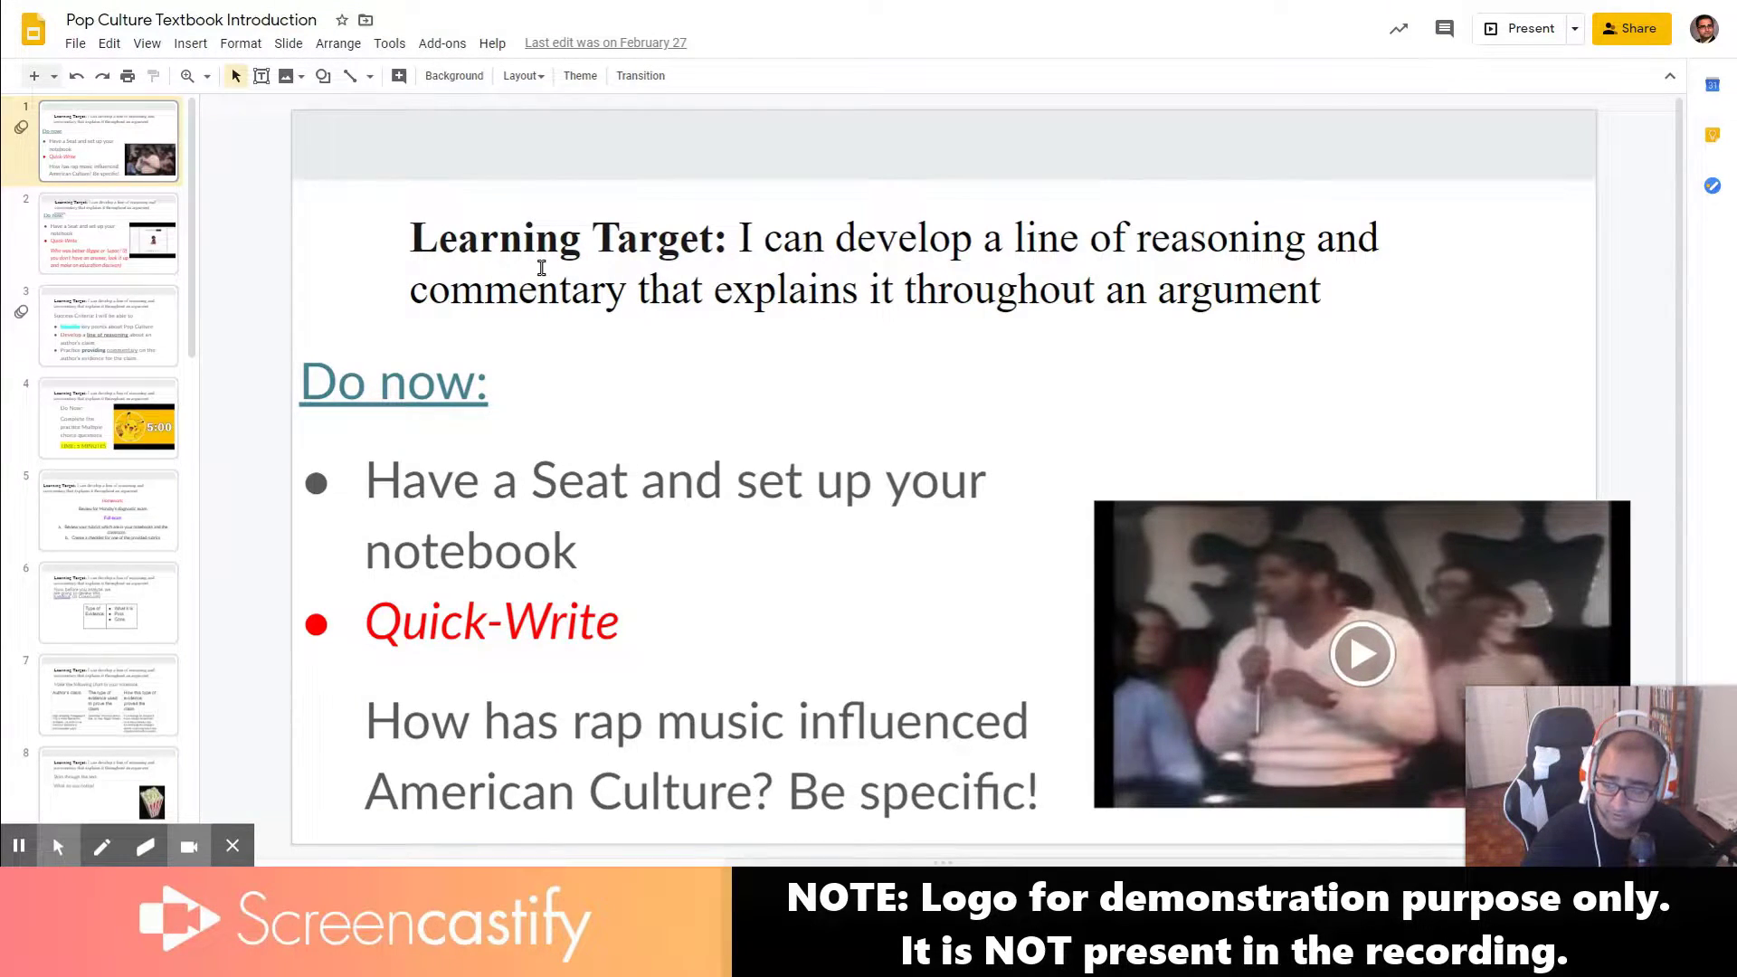
# - On Homework slide 5, underline the first task, 'classroom' and the checklist task in red pen
pyautogui.click(128, 513)
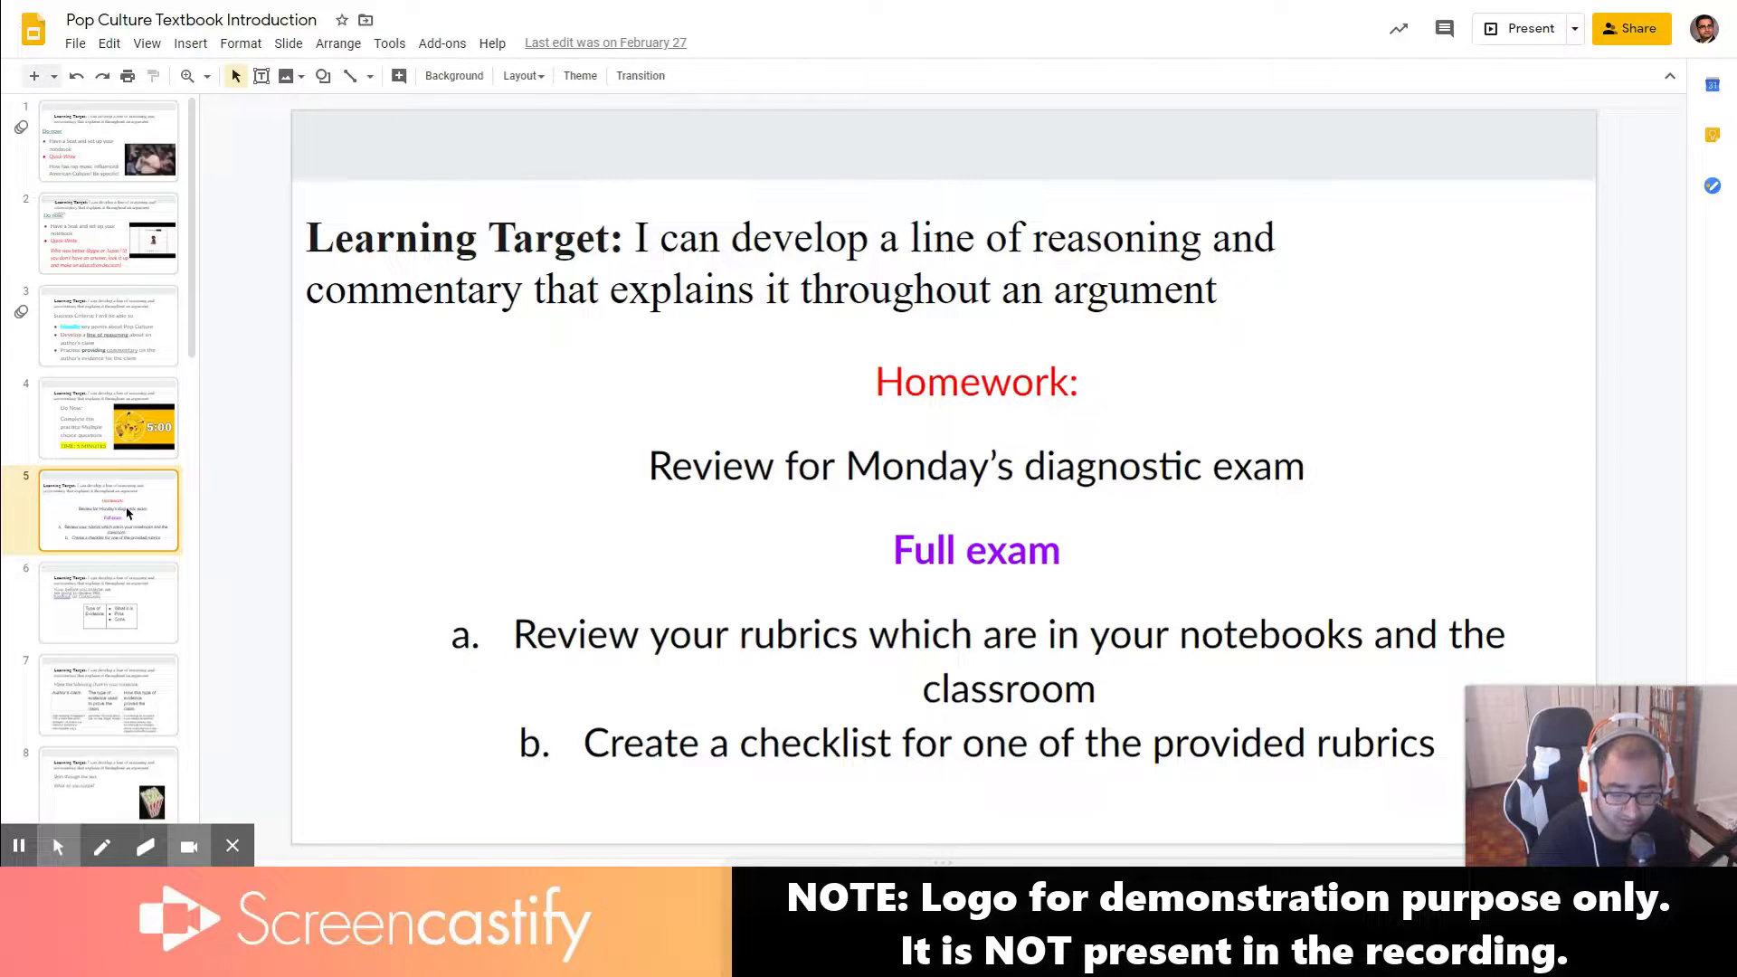
pyautogui.click(105, 846)
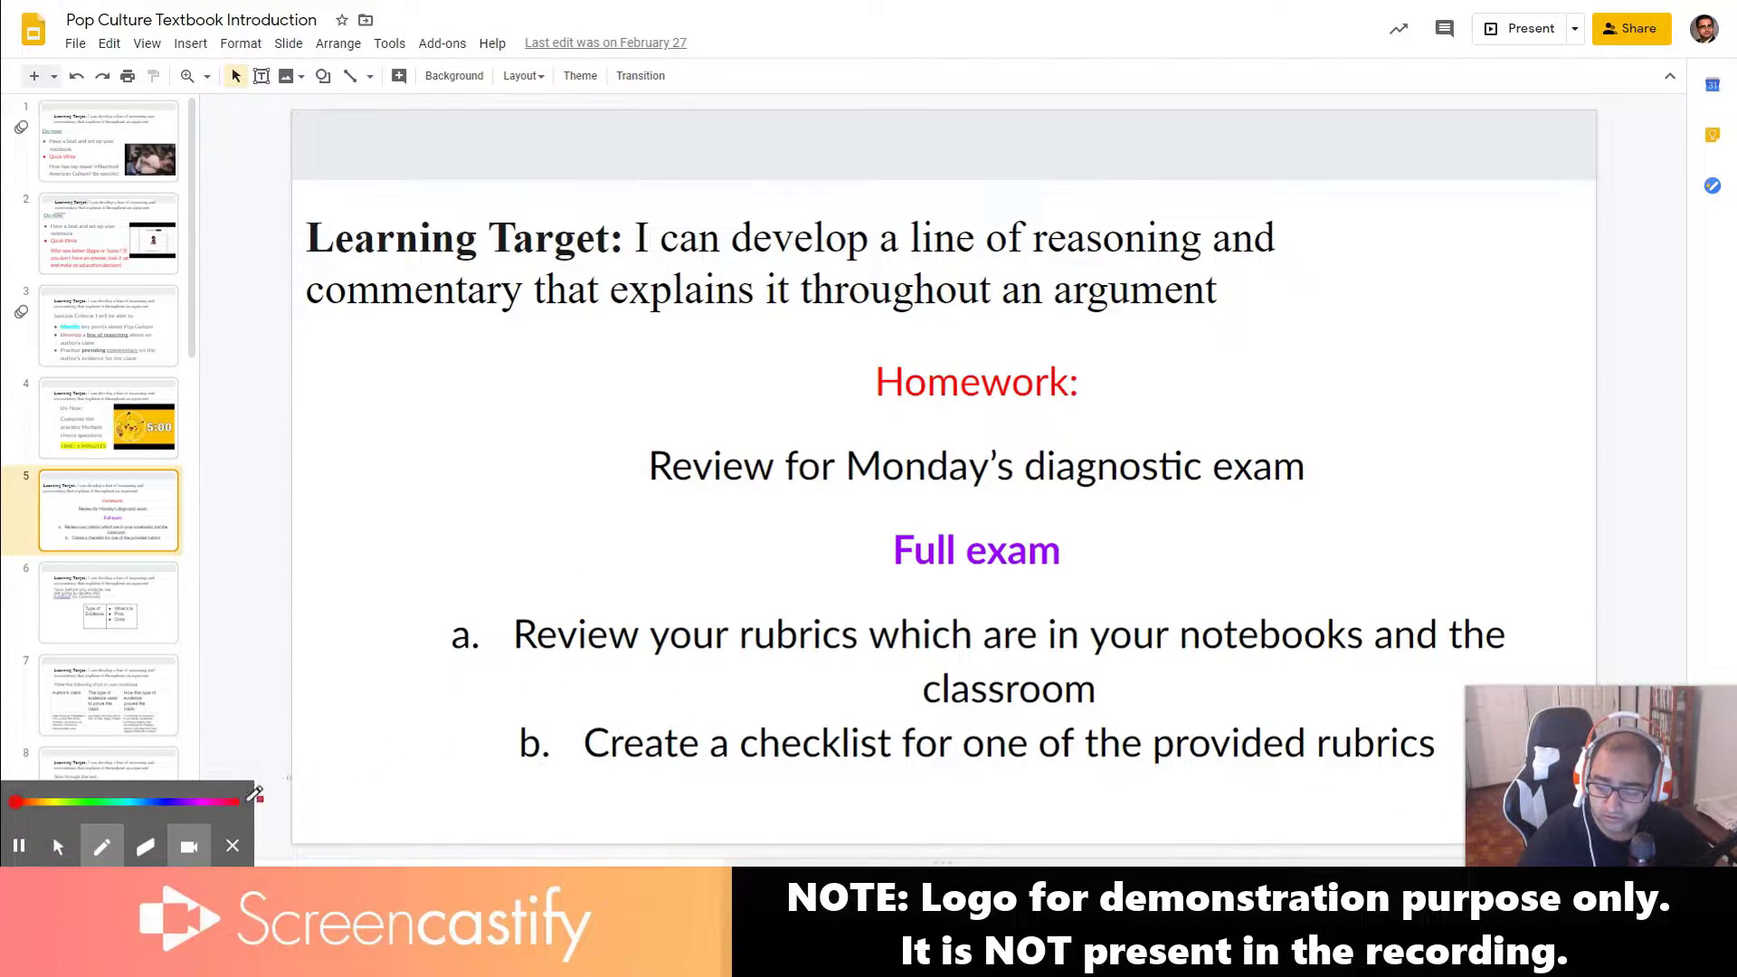
pyautogui.moveTo(504, 666); pyautogui.dragTo(1453, 645)
pyautogui.moveTo(938, 721); pyautogui.dragTo(1120, 721)
pyautogui.moveTo(640, 780); pyautogui.dragTo(1330, 780)
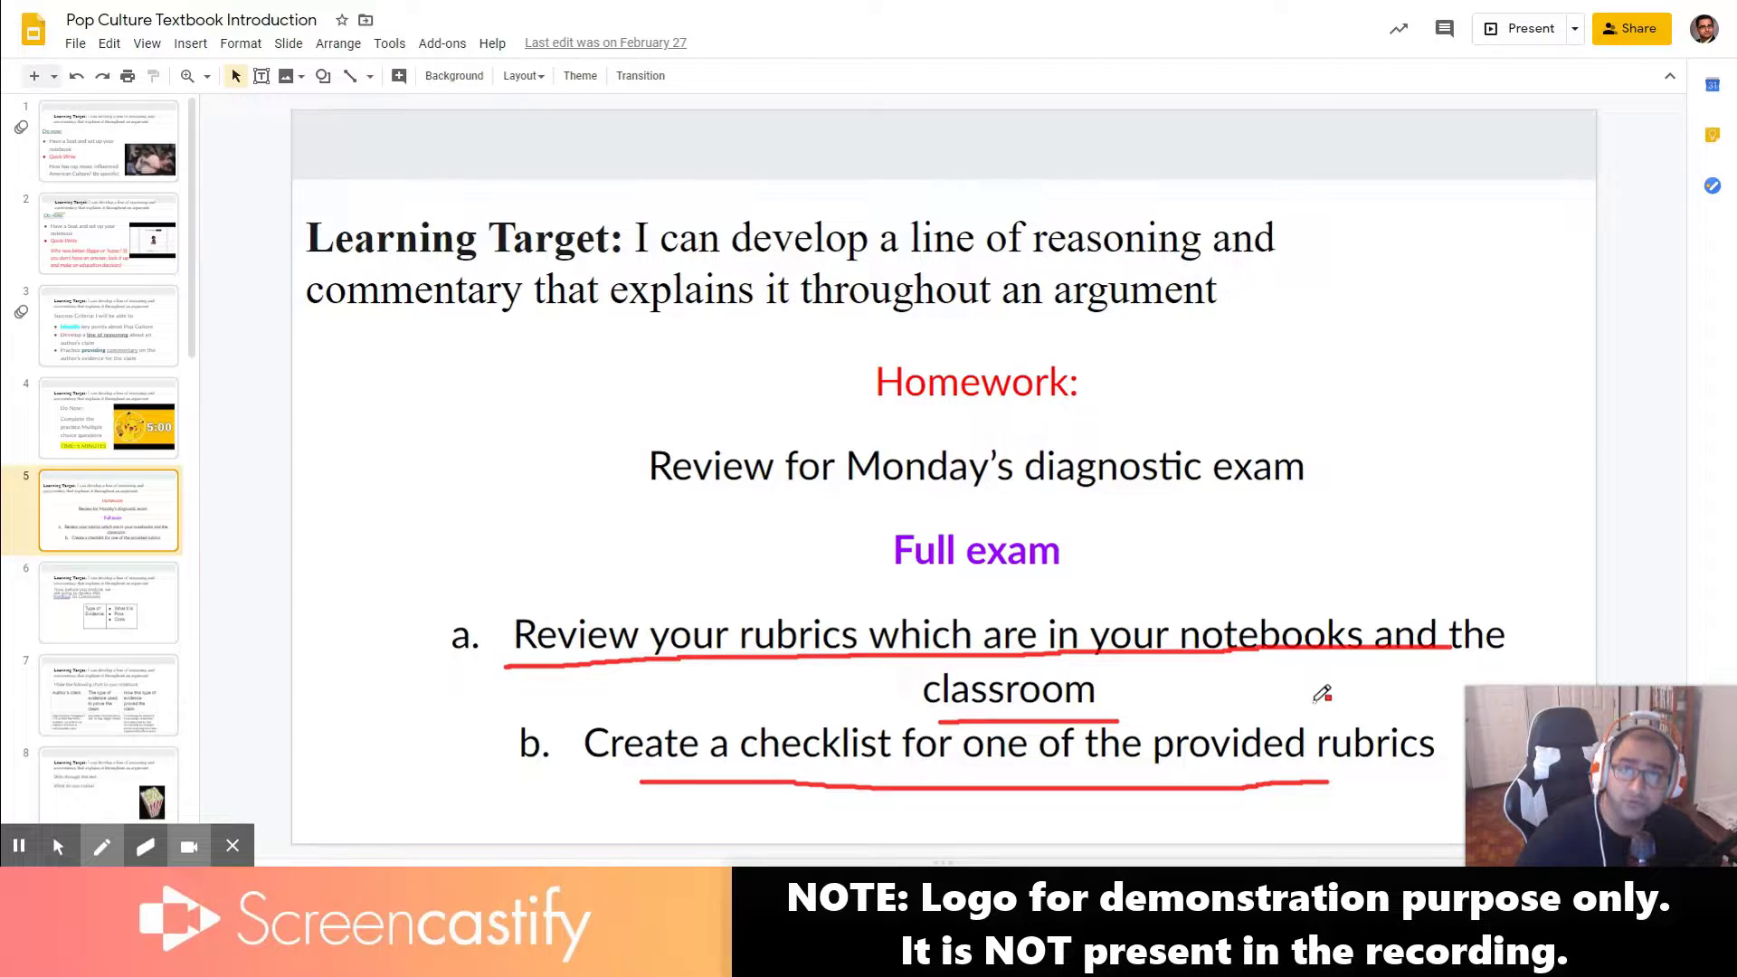
# - Erase the red underline beneath the Review line with the Eraser tool
pyautogui.moveTo(100, 847)
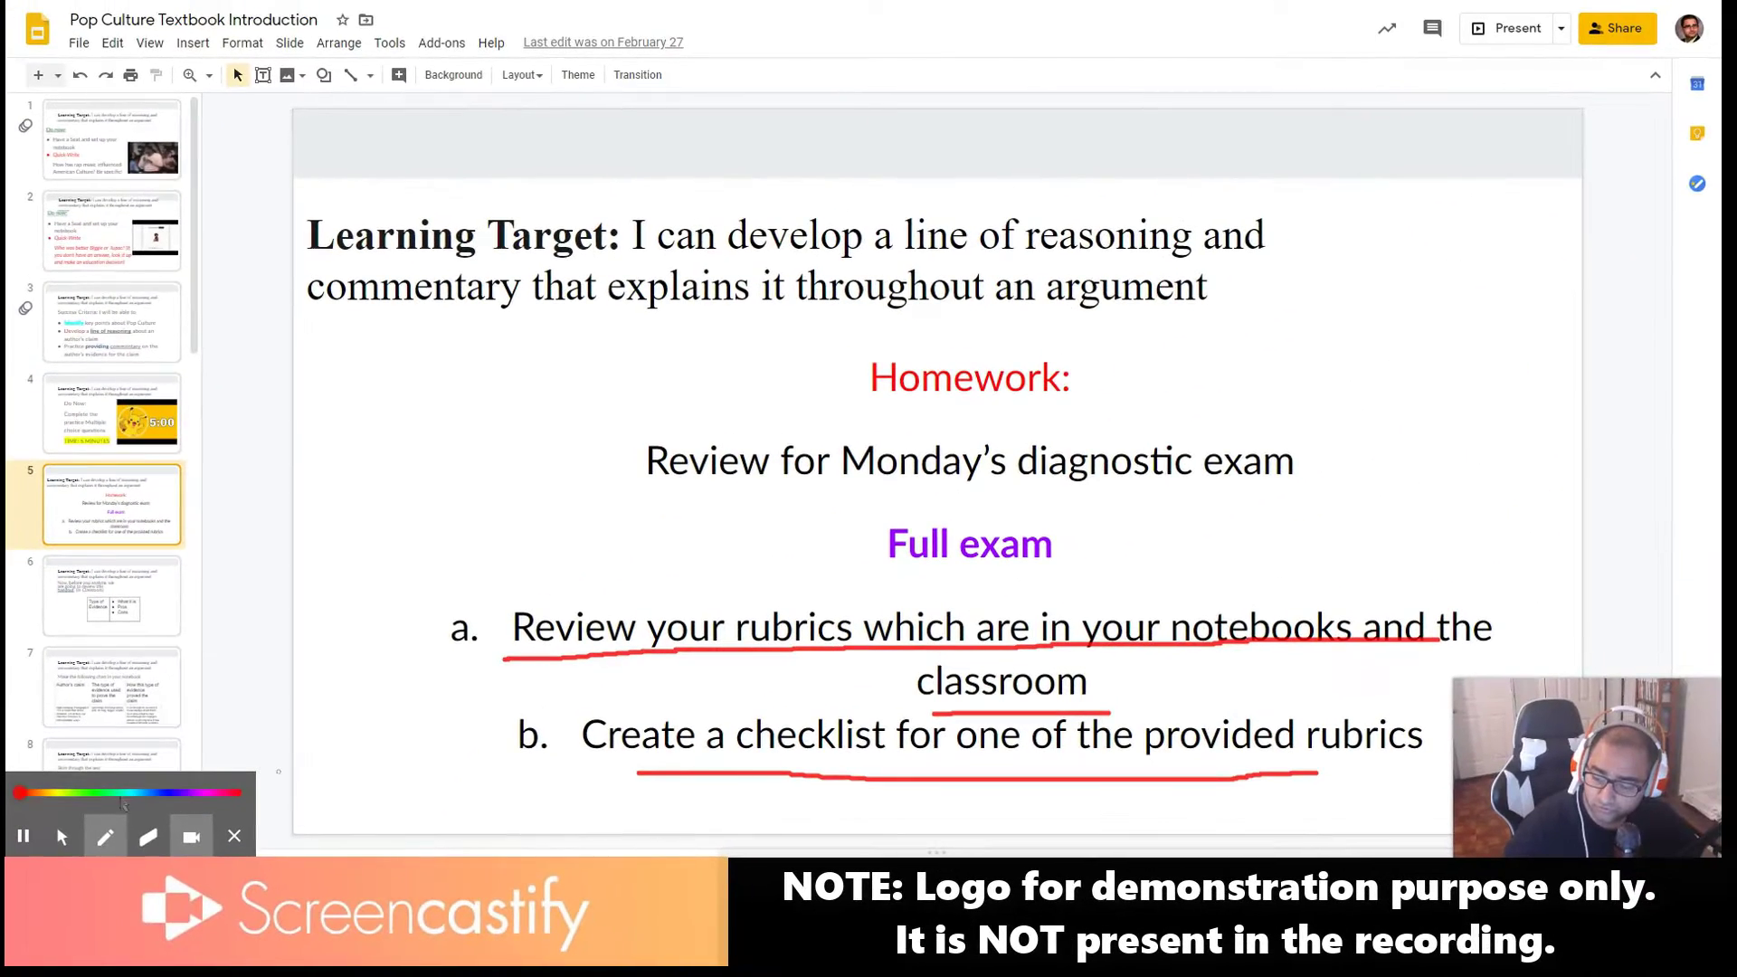
pyautogui.click(149, 837)
pyautogui.moveTo(446, 690)
pyautogui.mouseDown()
pyautogui.moveTo(1261, 616)
pyautogui.moveTo(1371, 652)
pyautogui.moveTo(1000, 657)
pyautogui.moveTo(1099, 658)
pyautogui.moveTo(945, 731)
pyautogui.moveTo(1095, 704)
pyautogui.moveTo(896, 710)
pyautogui.moveTo(662, 751)
pyautogui.moveTo(1294, 765)
pyautogui.moveTo(1163, 780)
pyautogui.moveTo(1111, 735)
pyautogui.moveTo(1169, 705)
pyautogui.moveTo(1111, 618)
pyautogui.moveTo(1204, 649)
pyautogui.moveTo(1402, 639)
pyautogui.mouseUp()
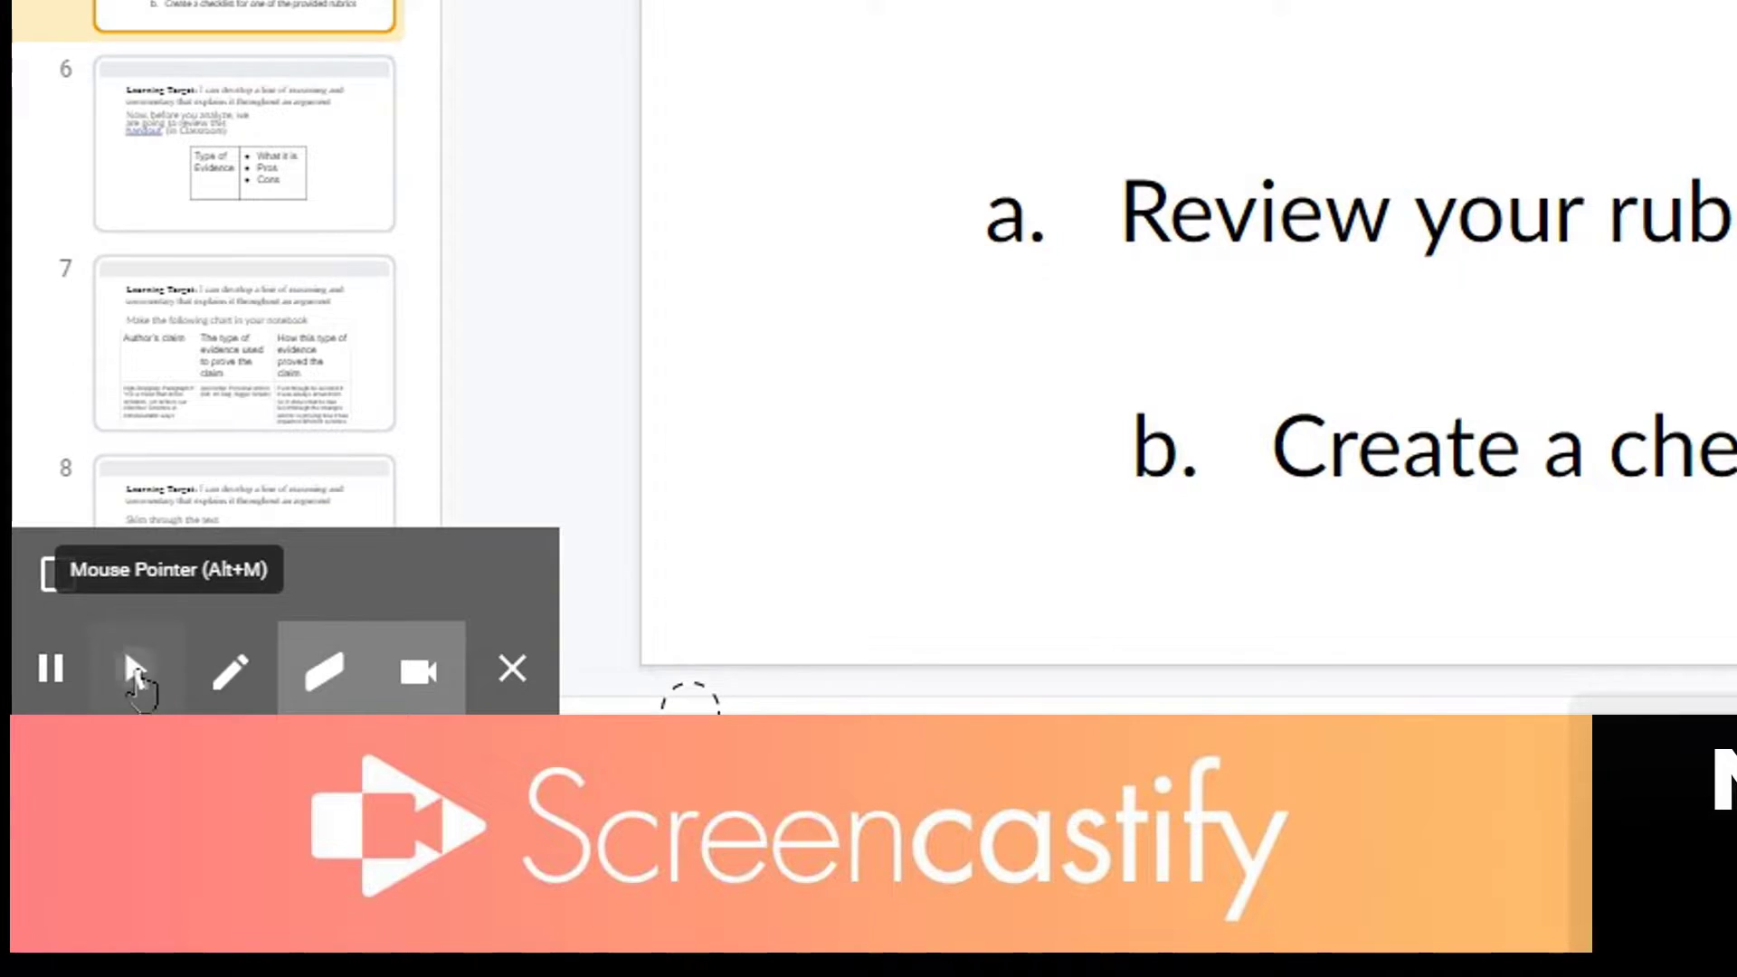
# - Switch to the Mouse Pointer tool and toggle Spotlight on, then off
pyautogui.click(89, 773)
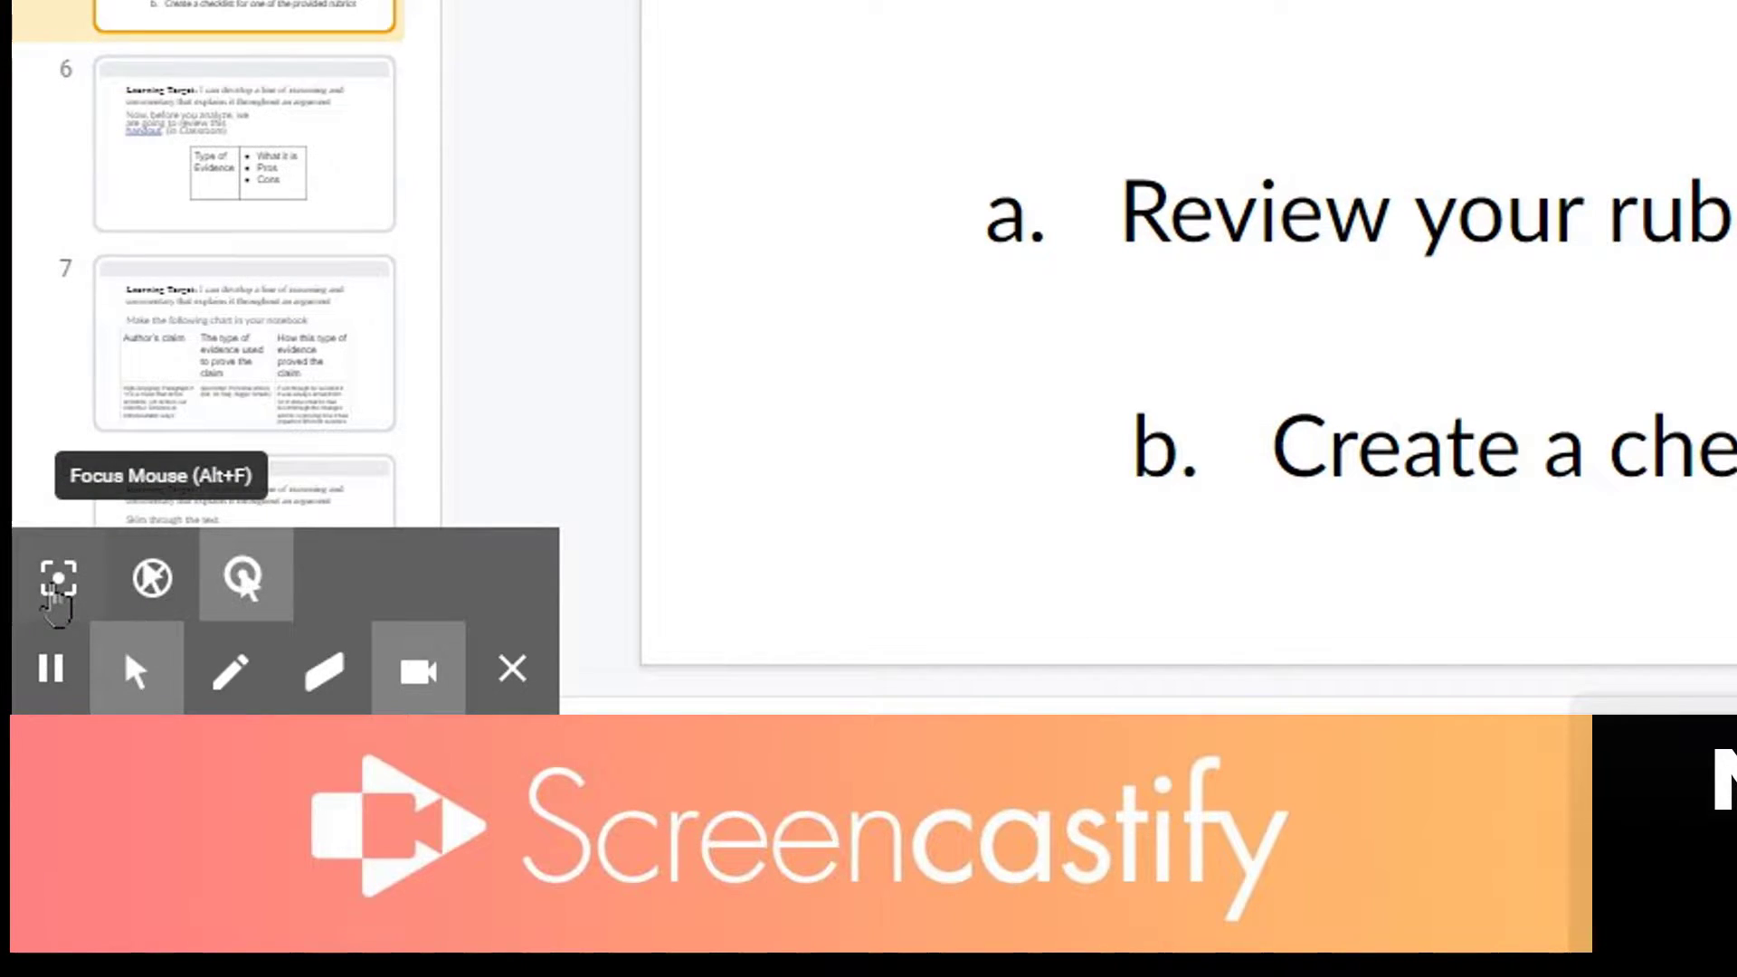
pyautogui.click(242, 579)
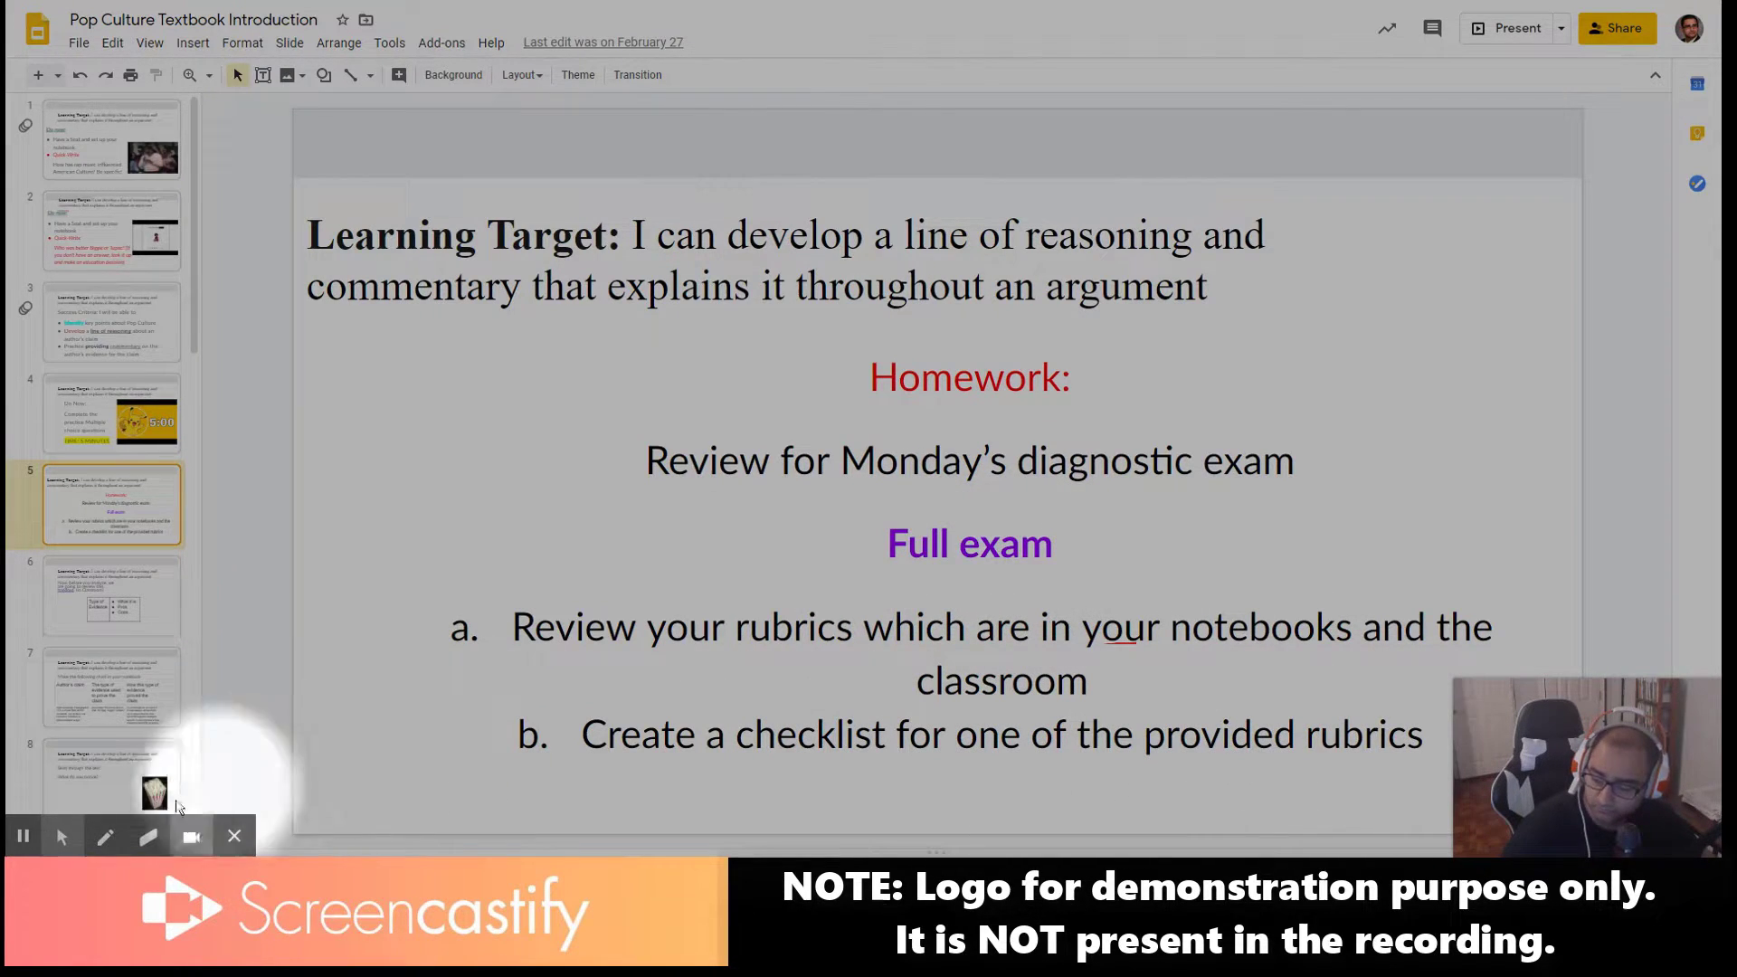
pyautogui.moveTo(61, 833)
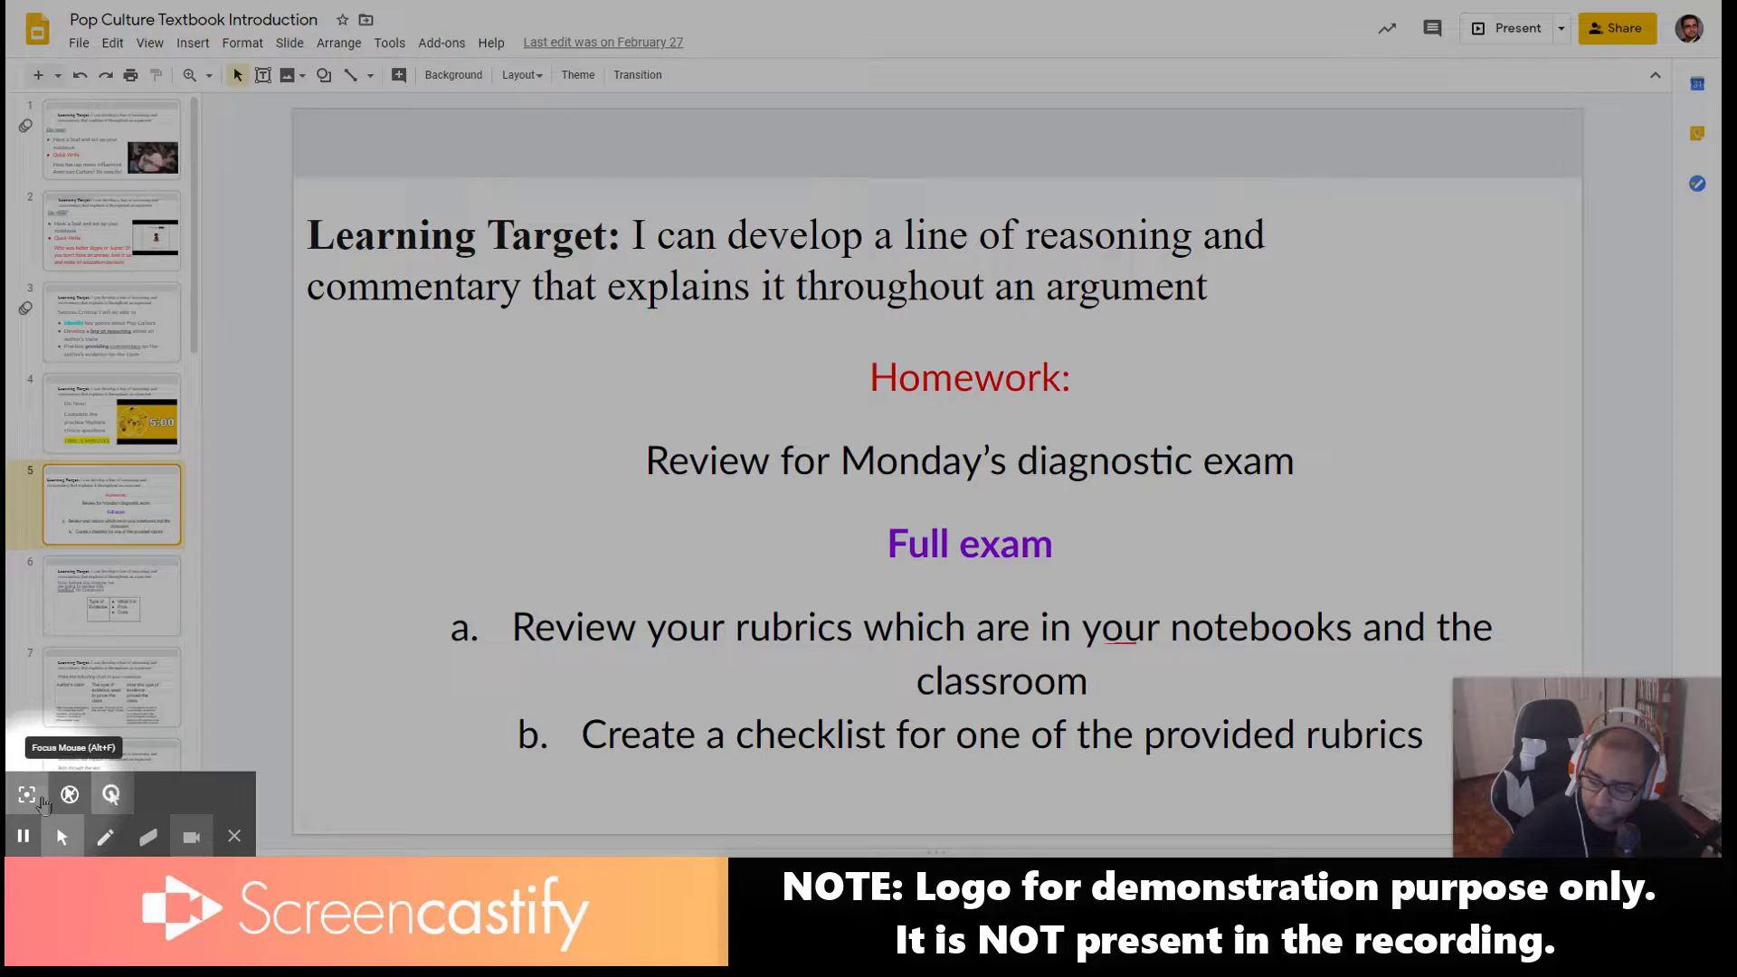
pyautogui.click(43, 801)
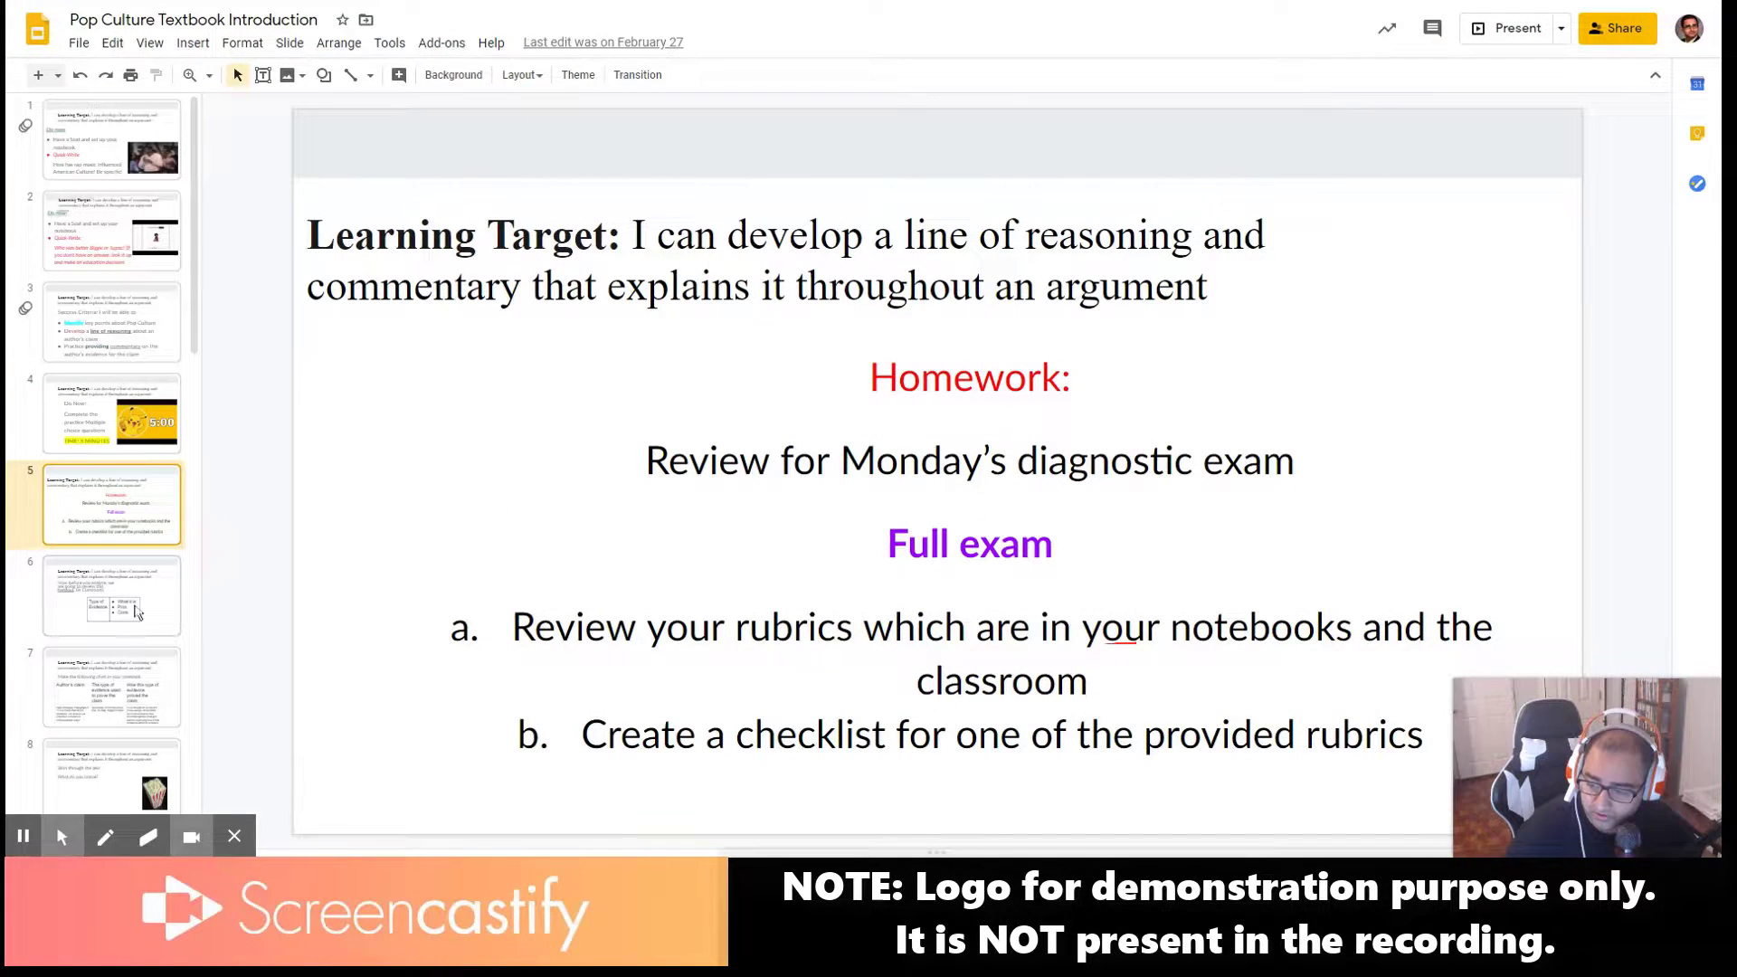
# - Advance through slide 6's evidence table to slide 7's notebook chart and exit full screen
pyautogui.click(136, 608)
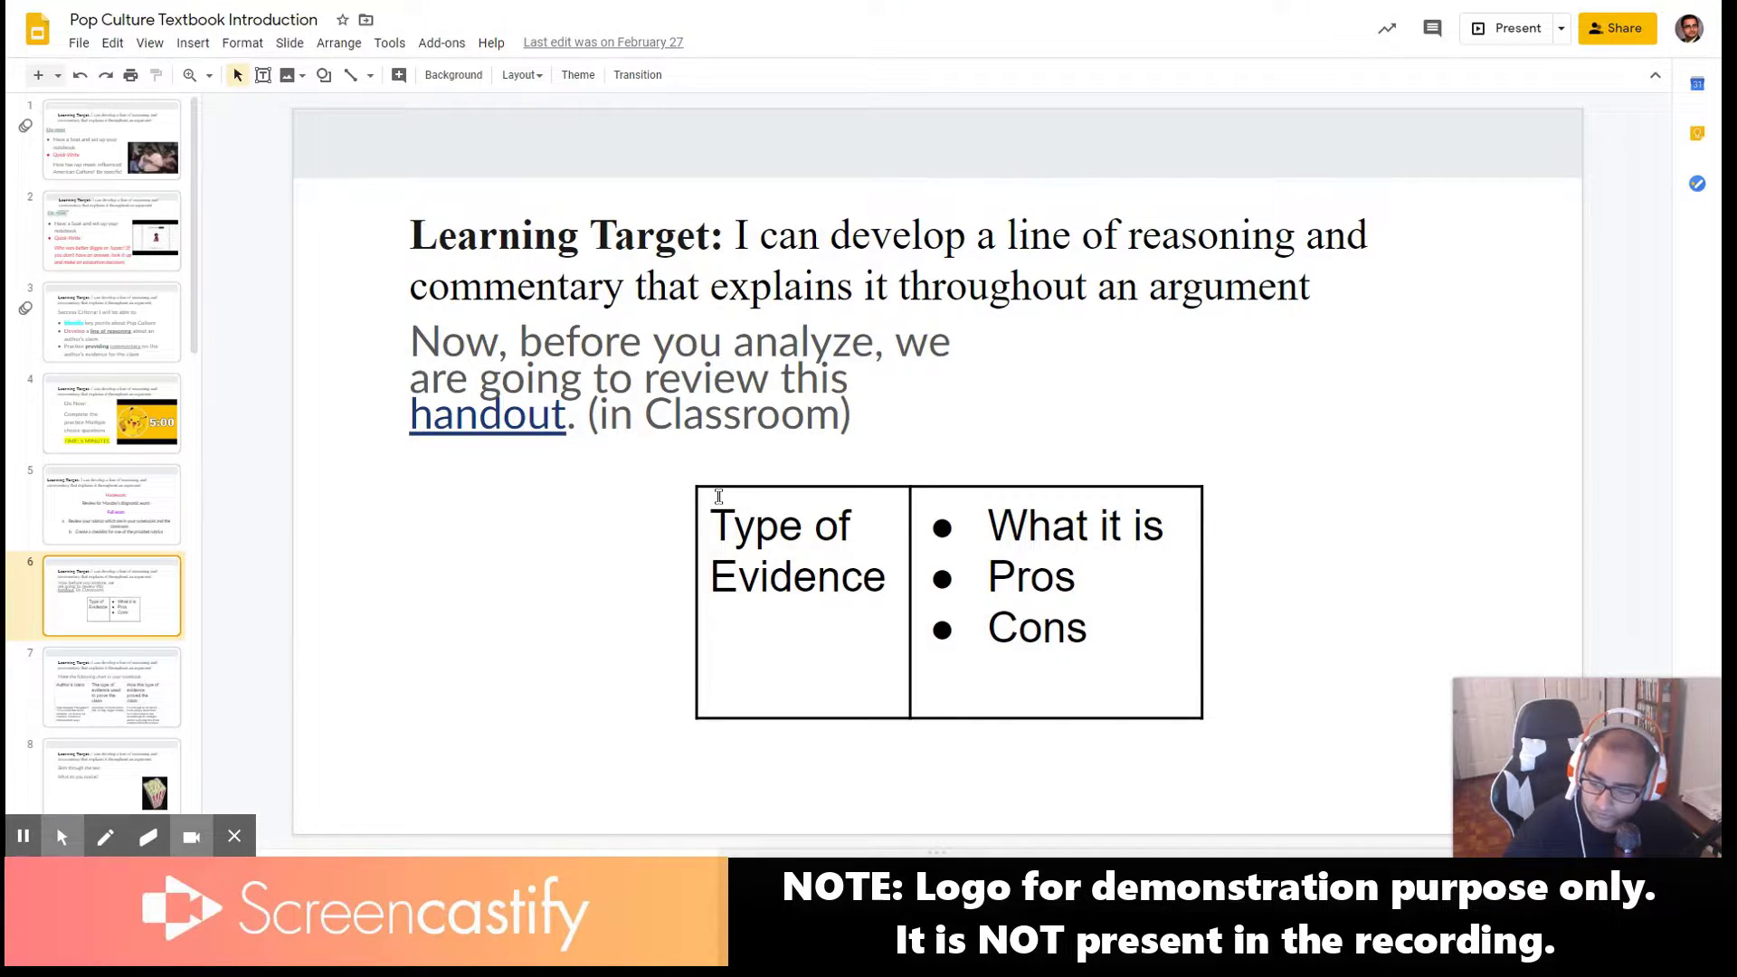
pyautogui.click(710, 500)
pyautogui.click(621, 495)
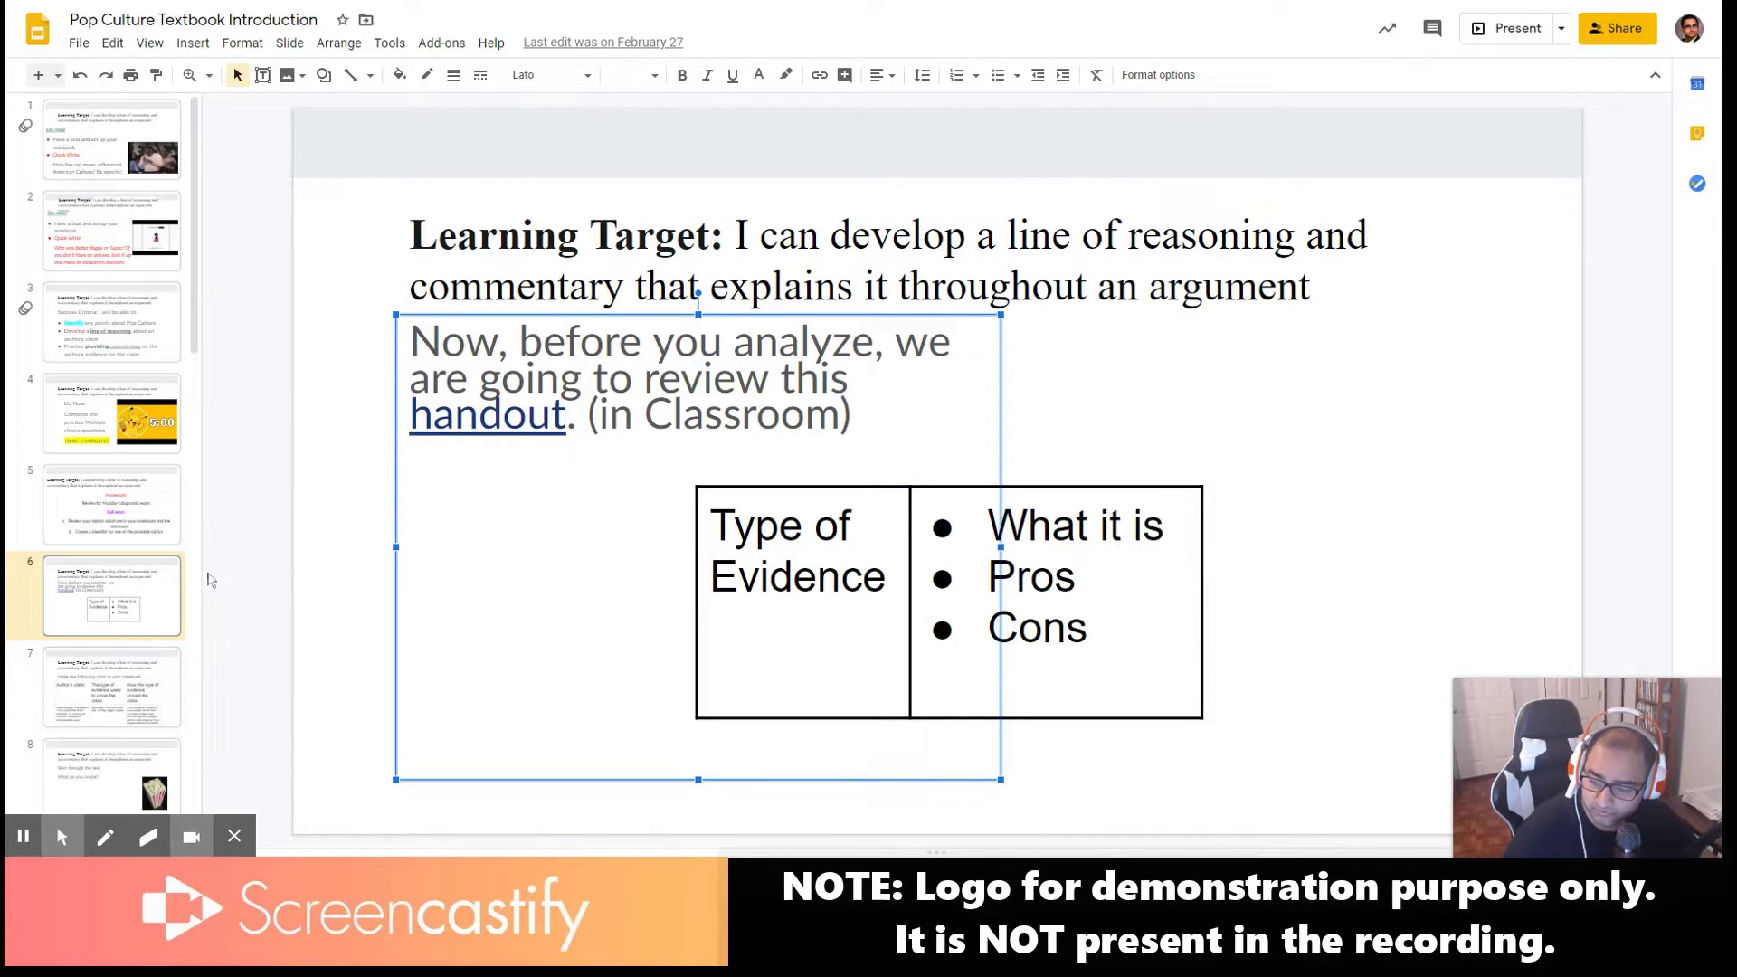
pyautogui.click(158, 667)
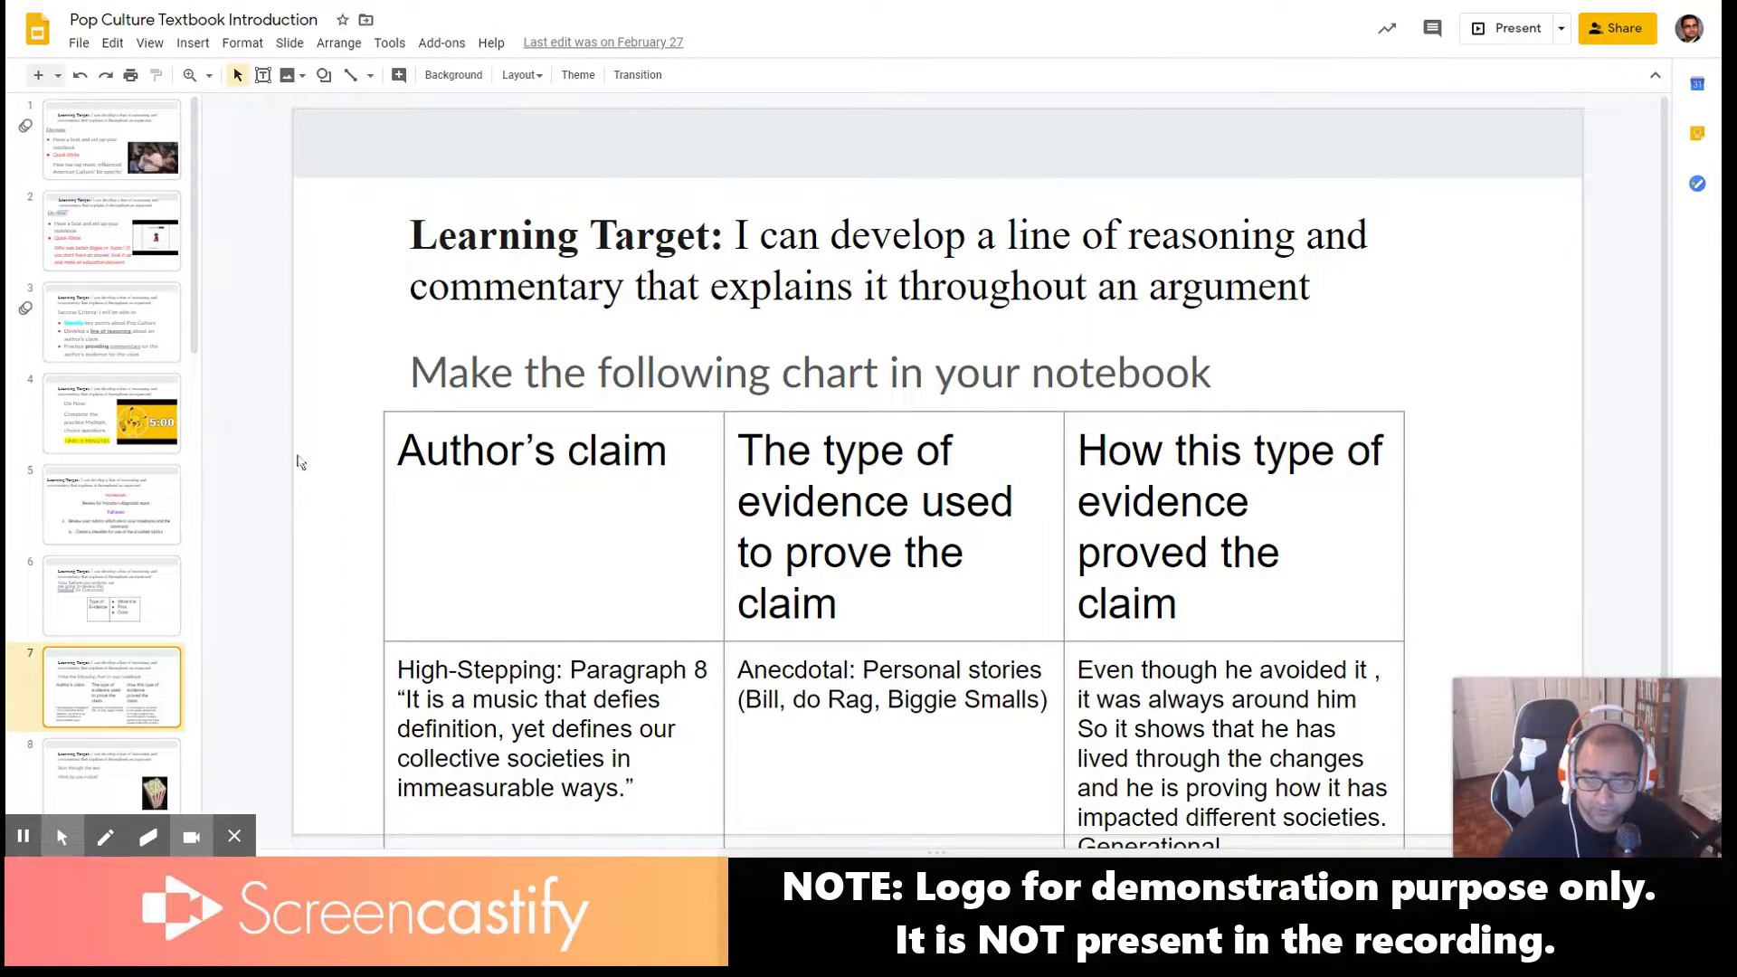
pyautogui.press('F11')
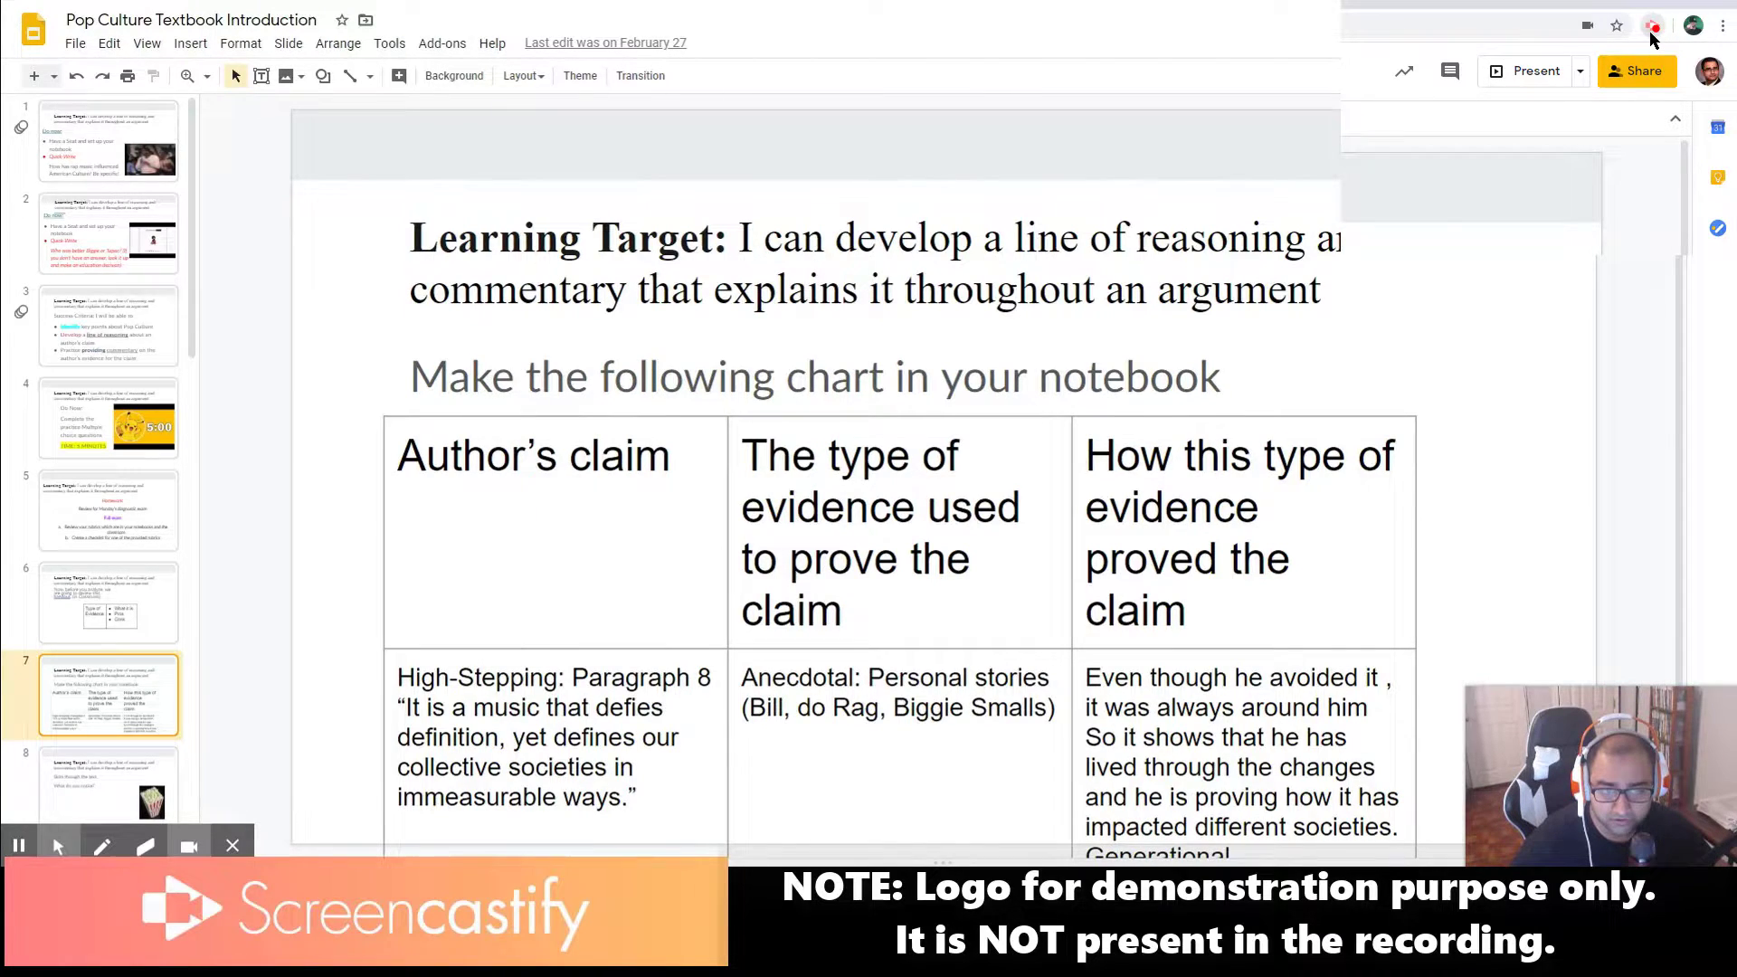
# - Check the Screencastify recording controls, then move on to slide 8 with the popcorn image
pyautogui.click(1651, 29)
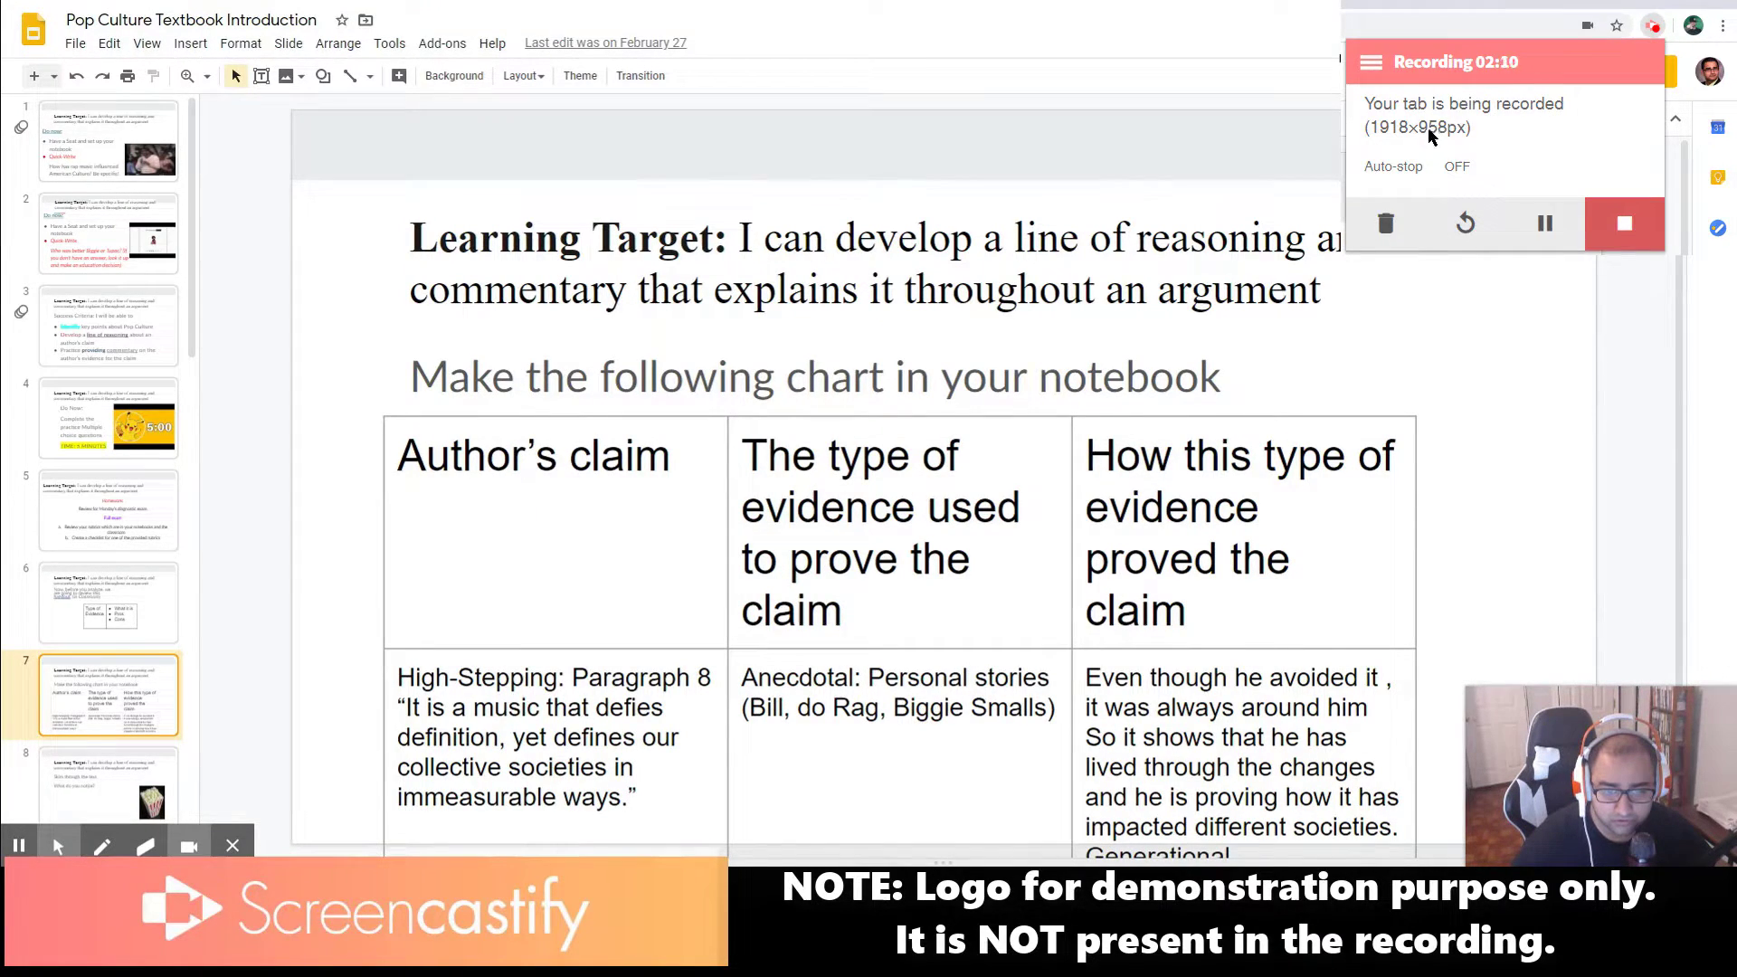
pyautogui.click(1289, 344)
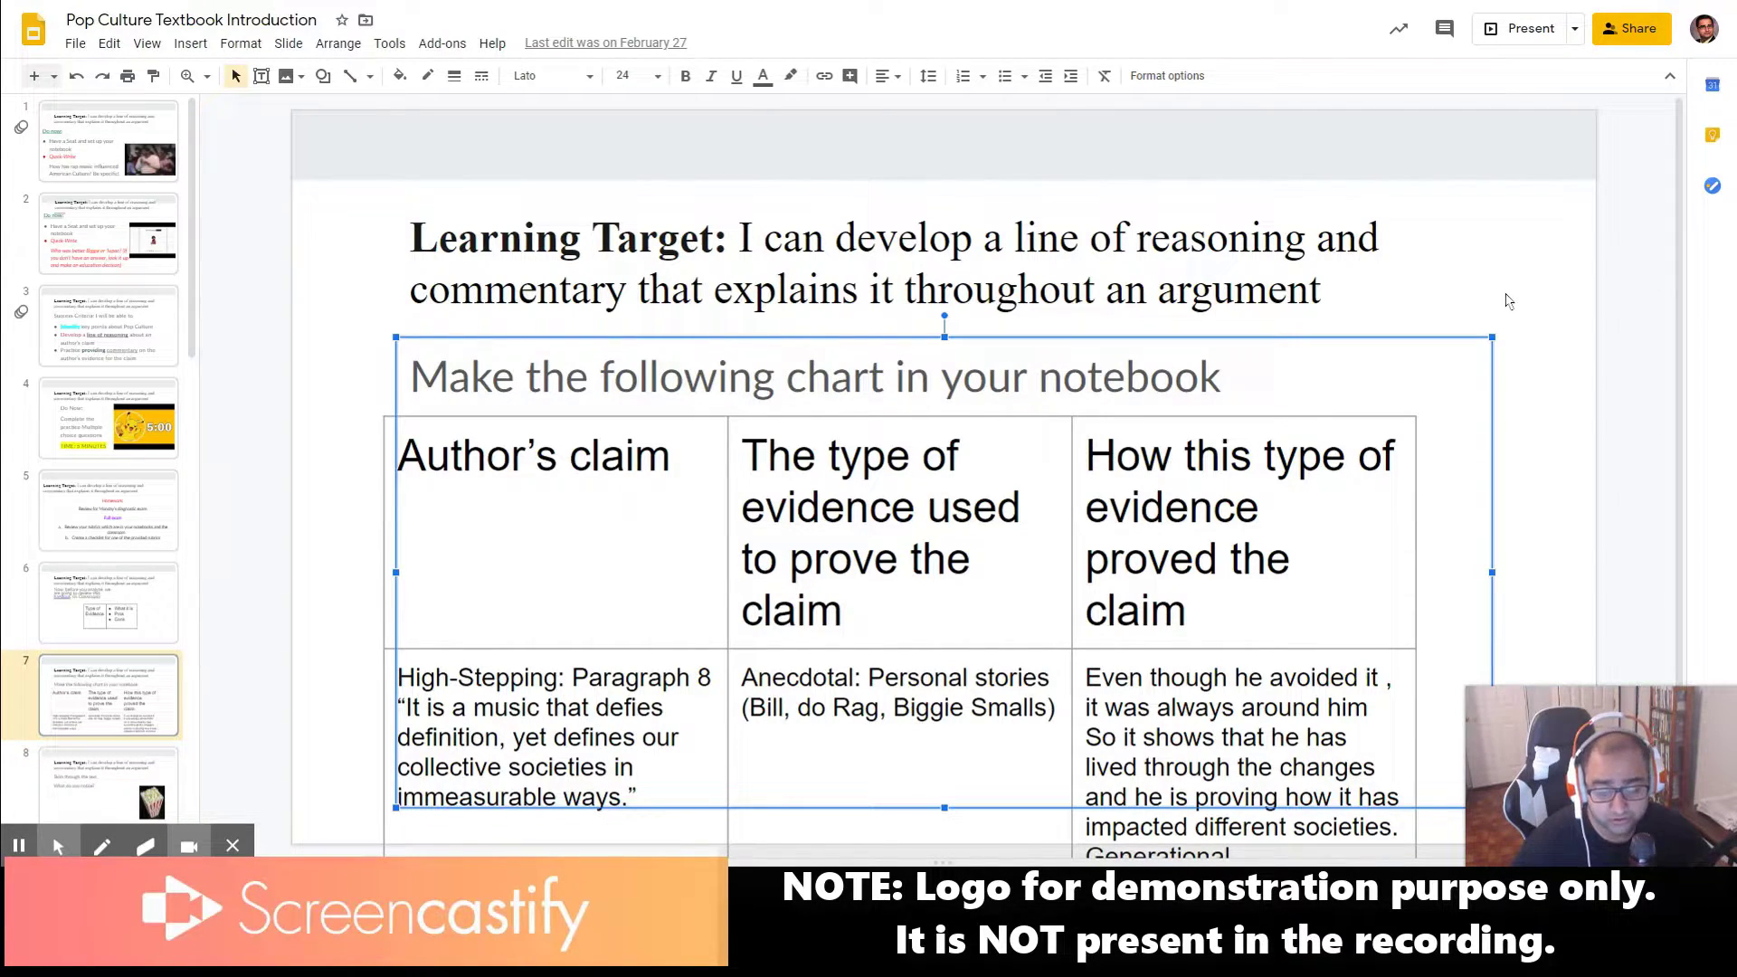
pyautogui.scroll(-1, 104, 710)
pyautogui.click(102, 707)
pyautogui.scroll(-2, 99, 704)
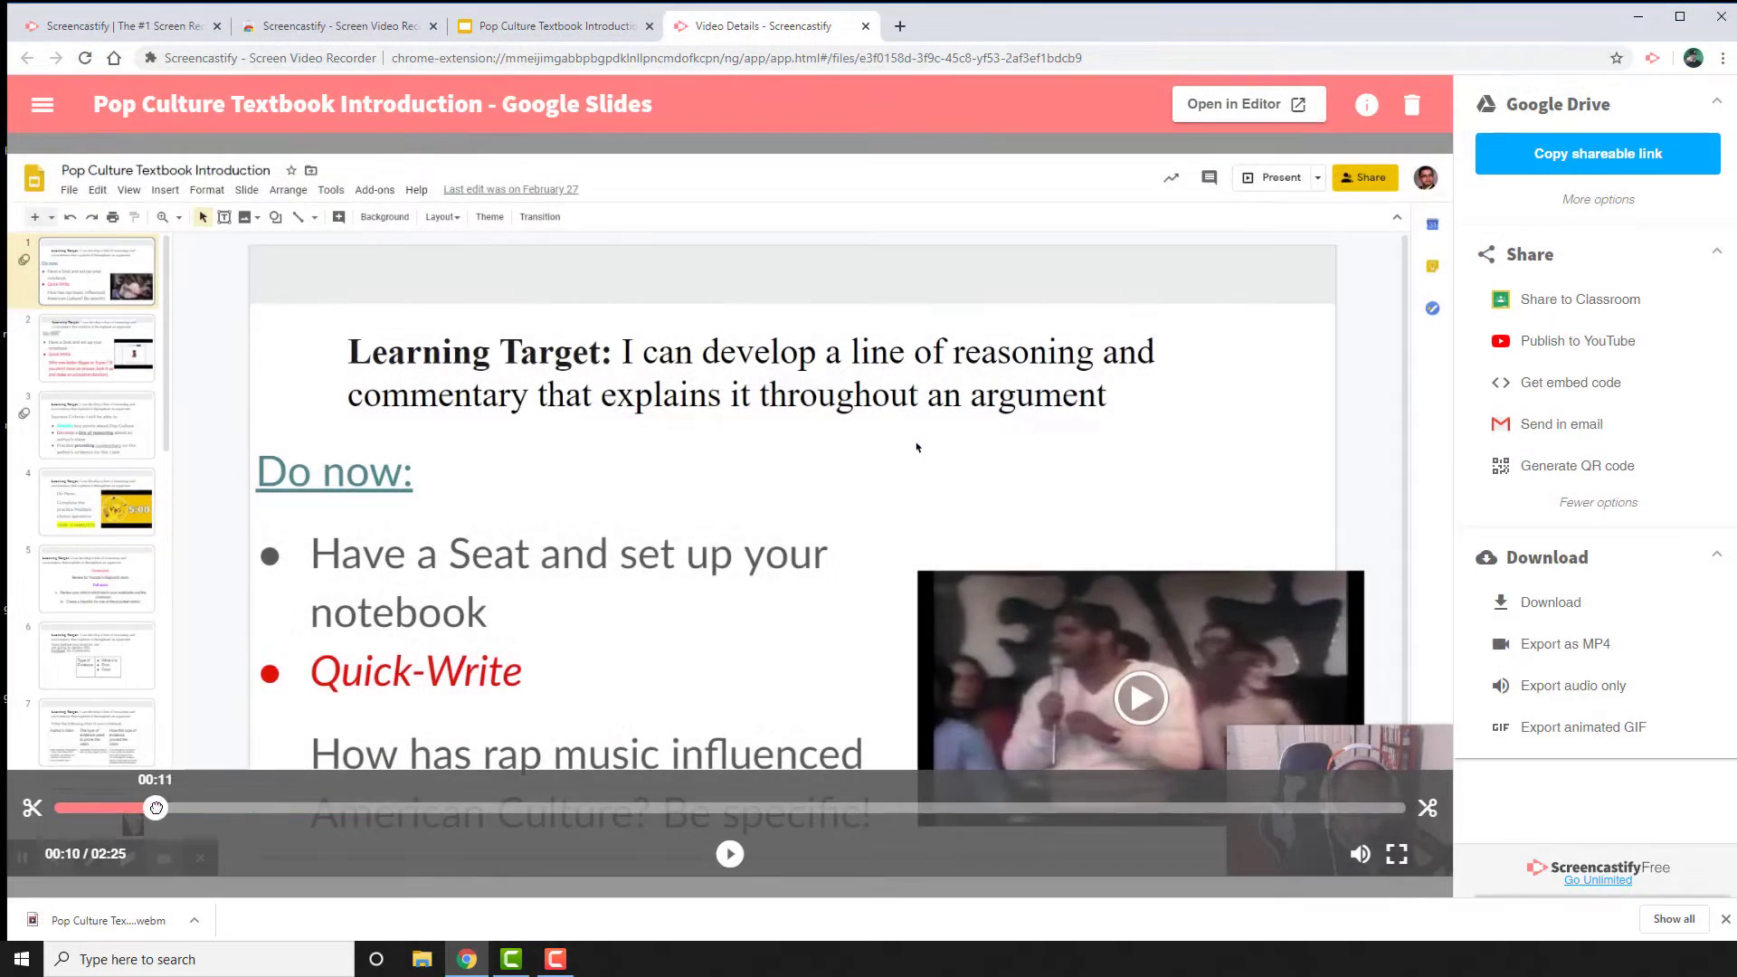
# - Rewind the saved video to 00:00 and collapse the extra Share options
pyautogui.moveTo(155, 808); pyautogui.dragTo(26, 811)
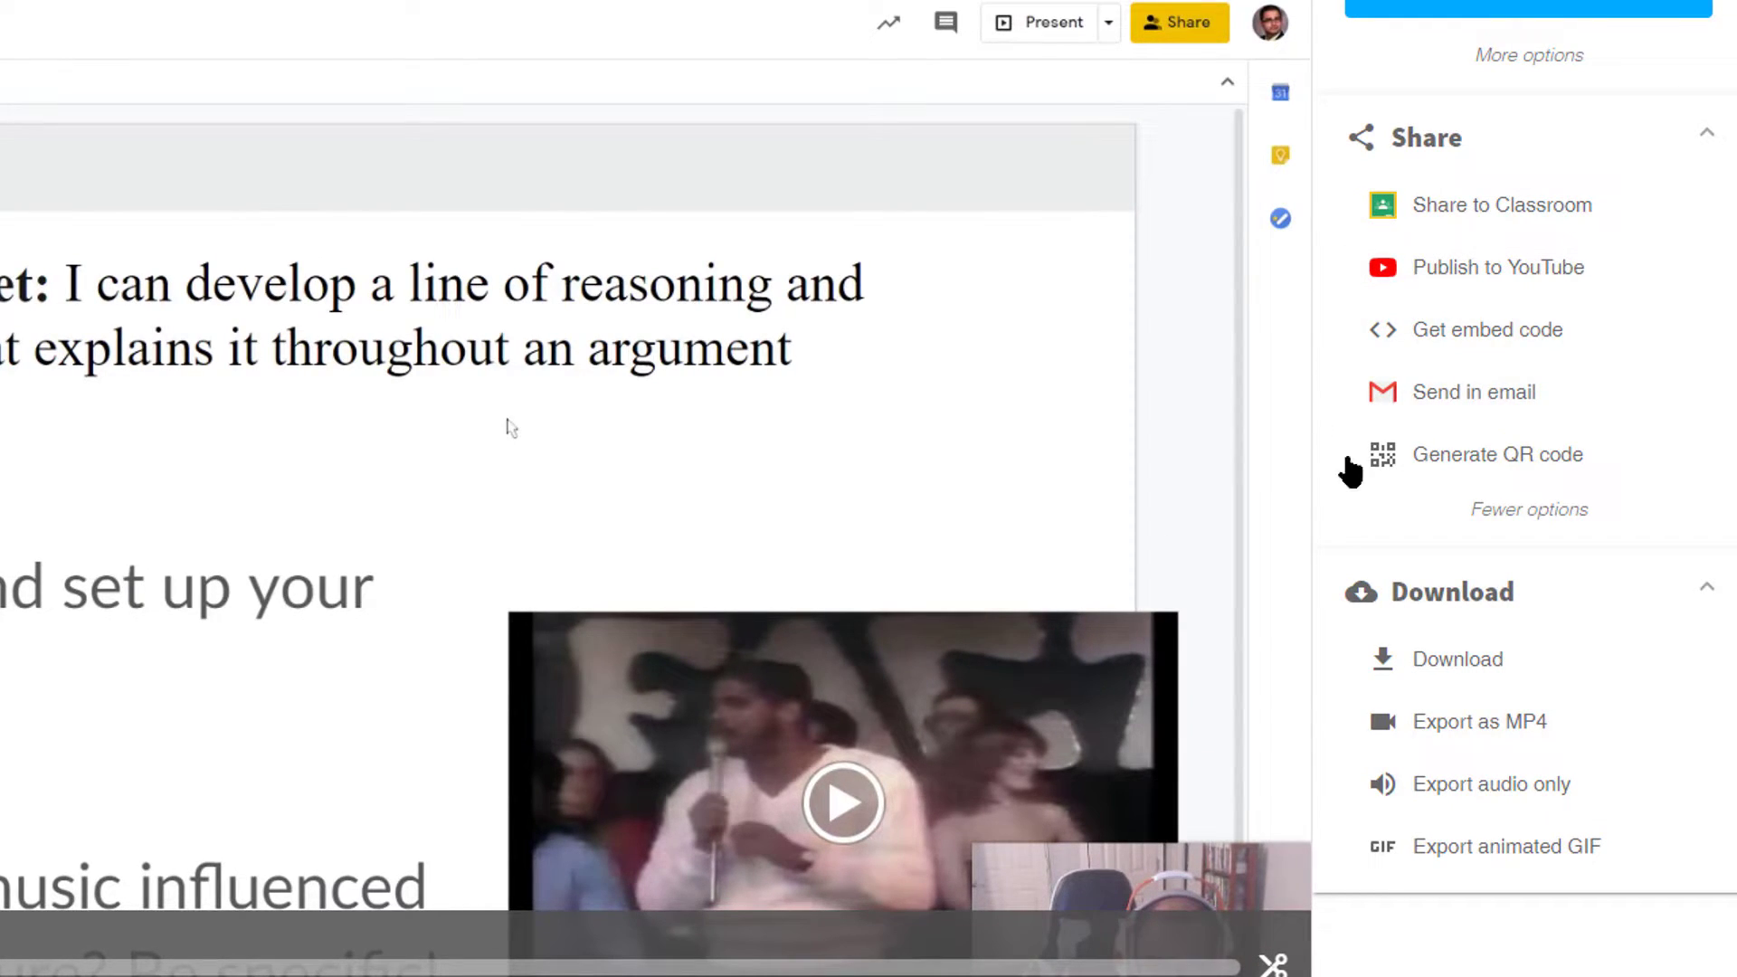
pyautogui.click(1466, 512)
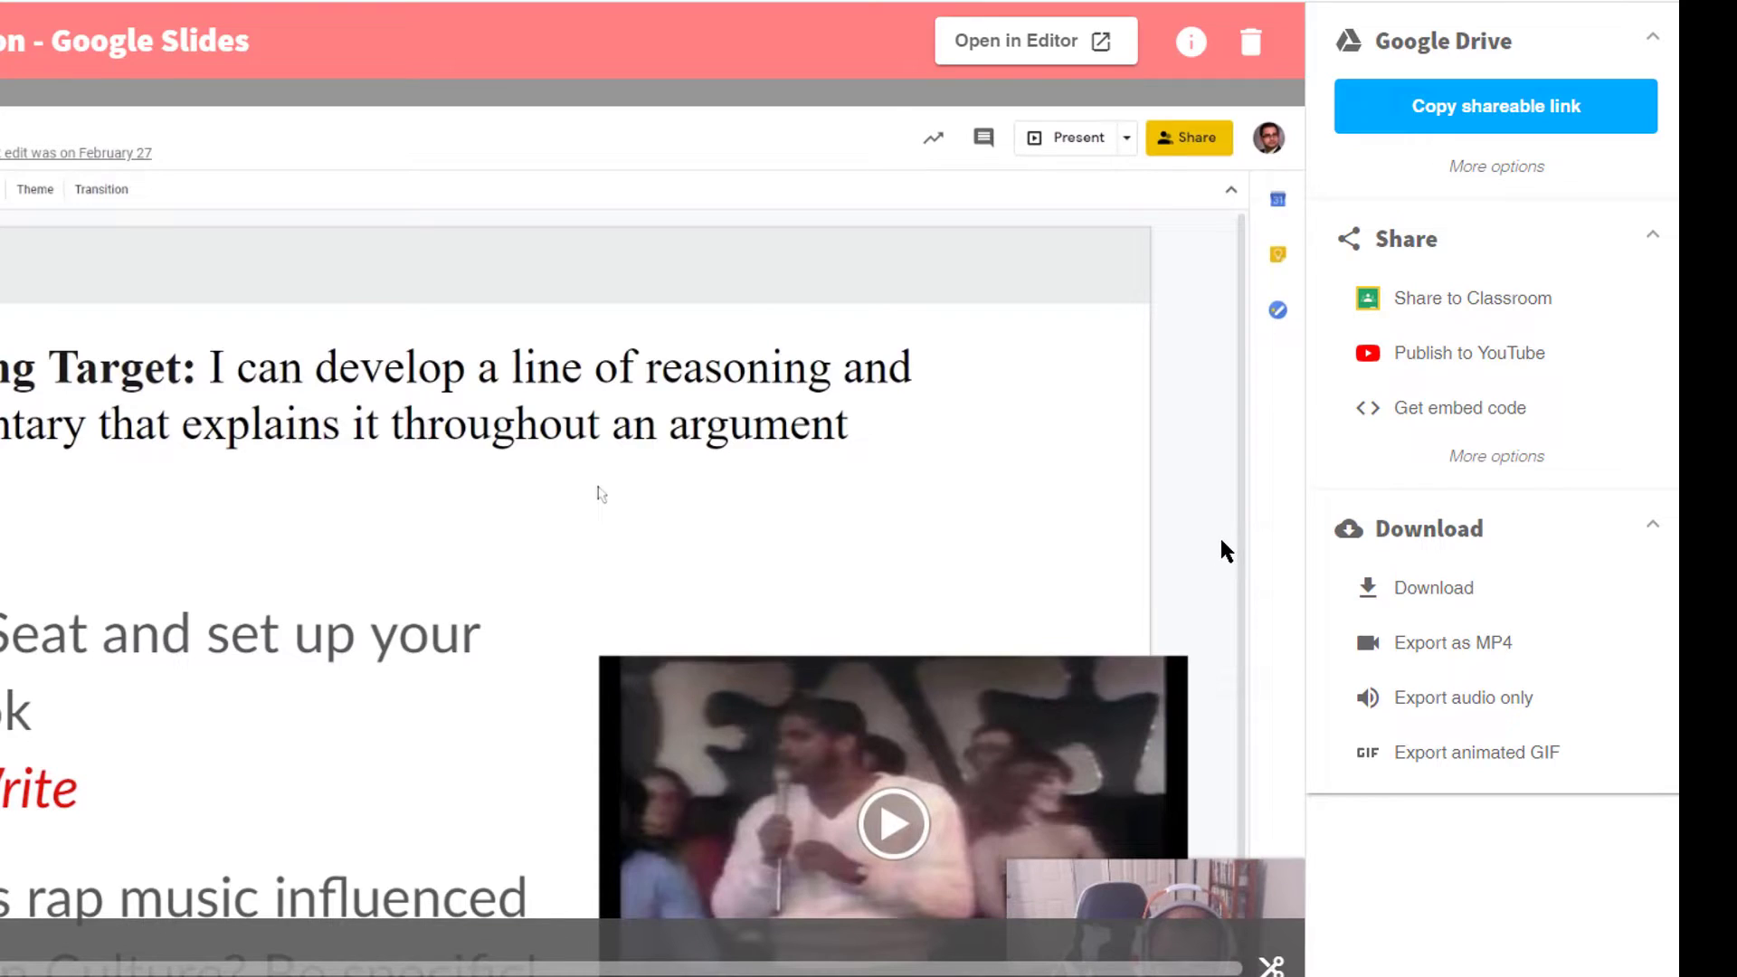
# - Export the video as MP4 with fixed 30 FPS frame rate and download it
pyautogui.click(1416, 644)
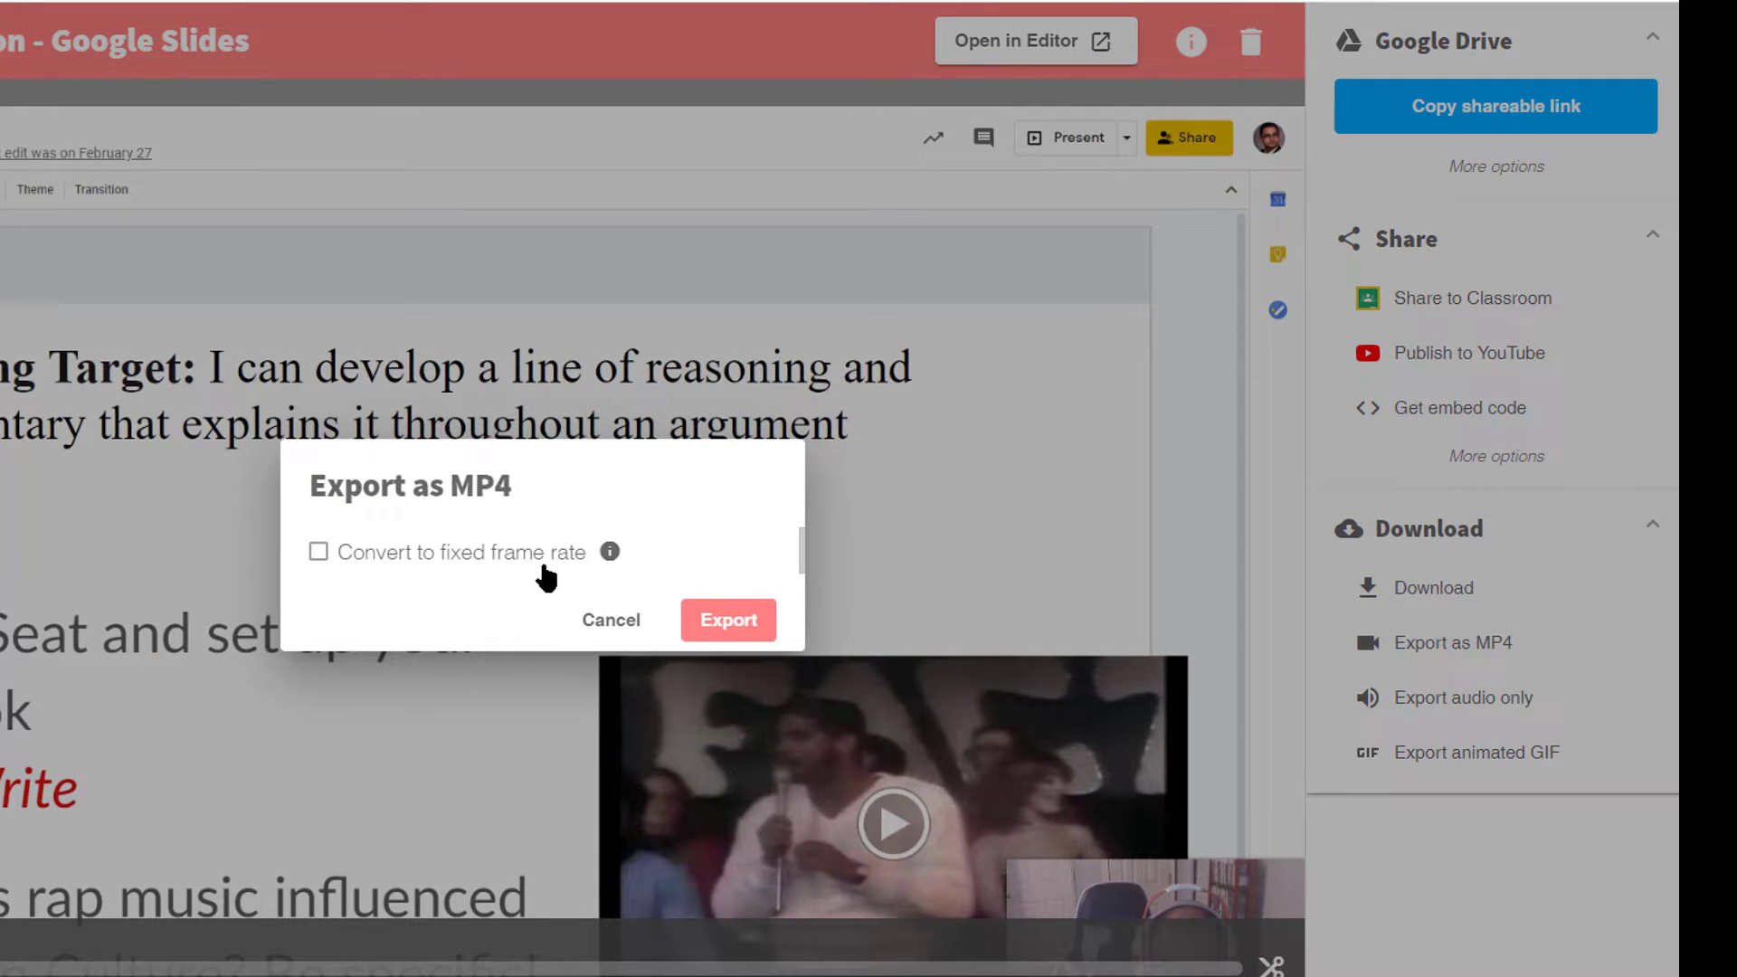
pyautogui.click(458, 553)
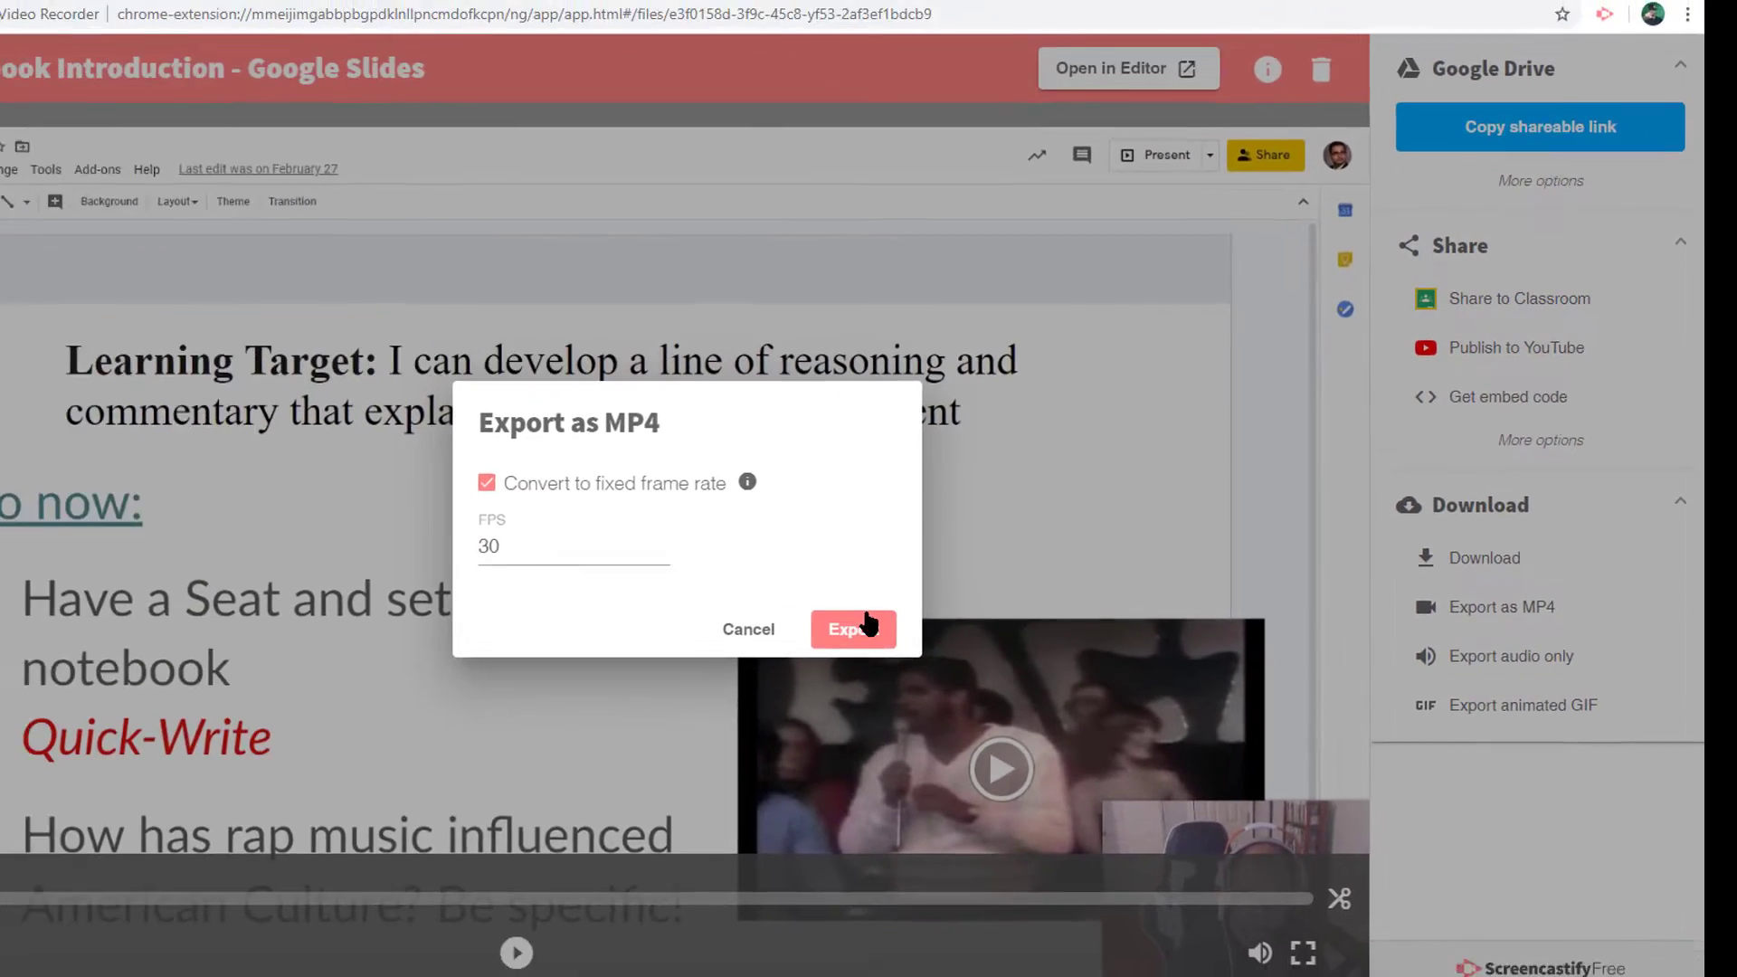
pyautogui.click(864, 628)
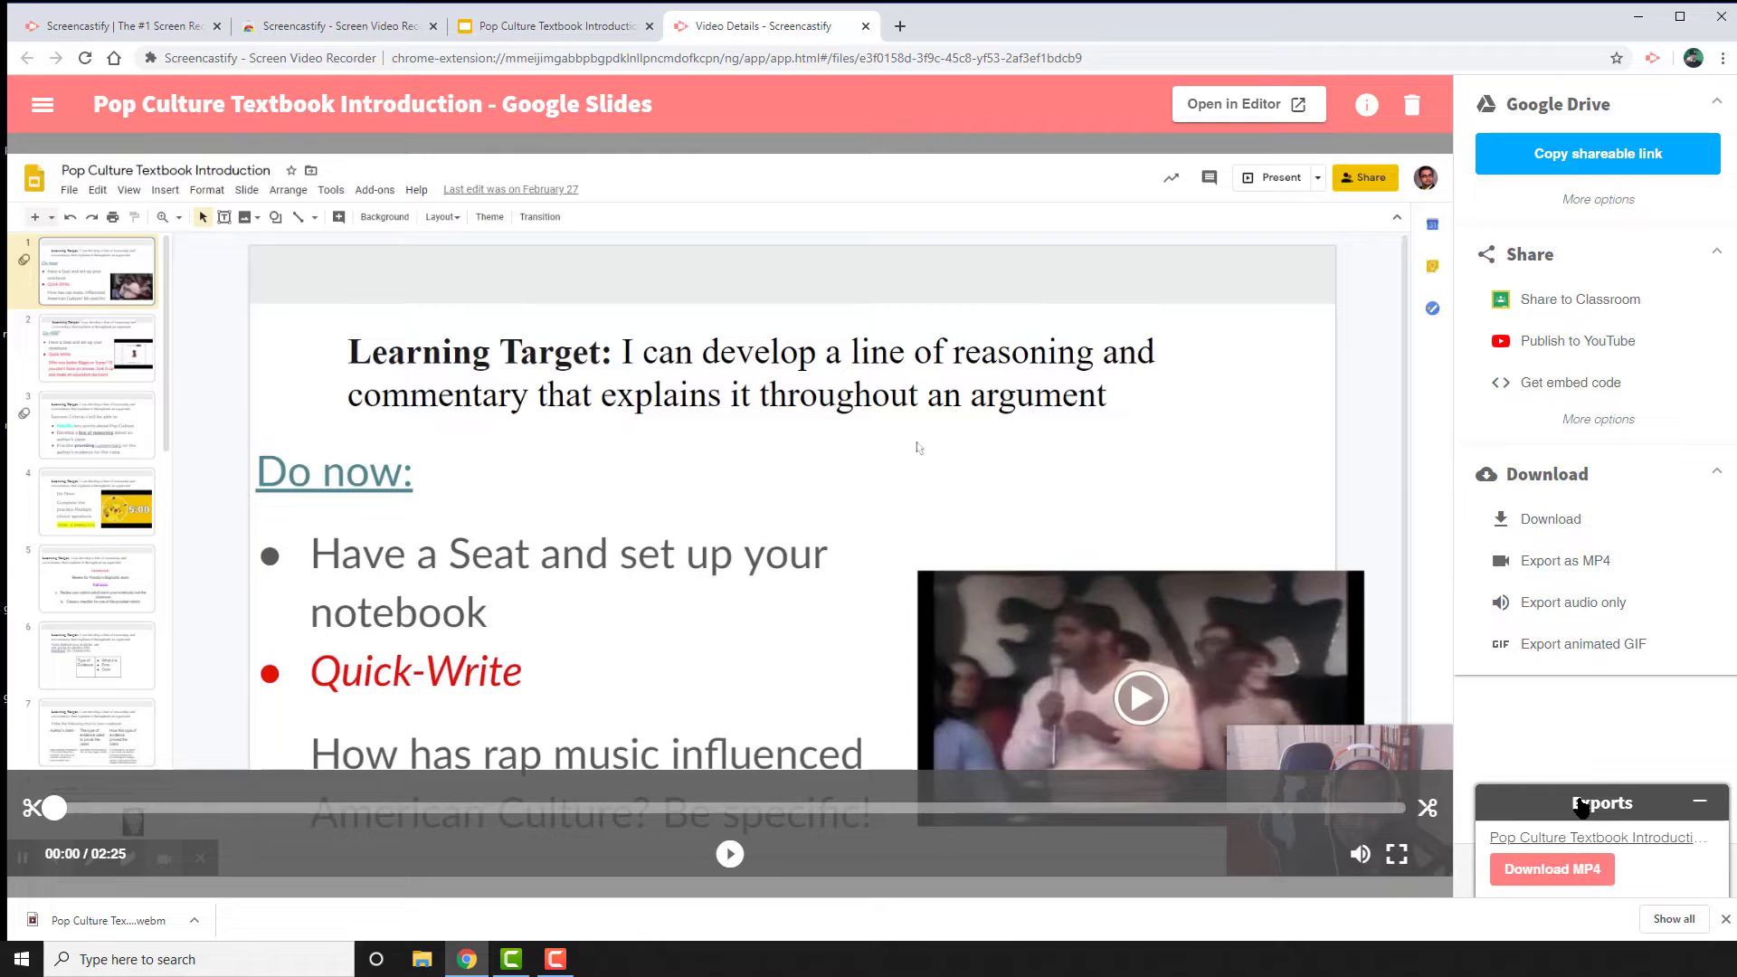
pyautogui.click(1554, 871)
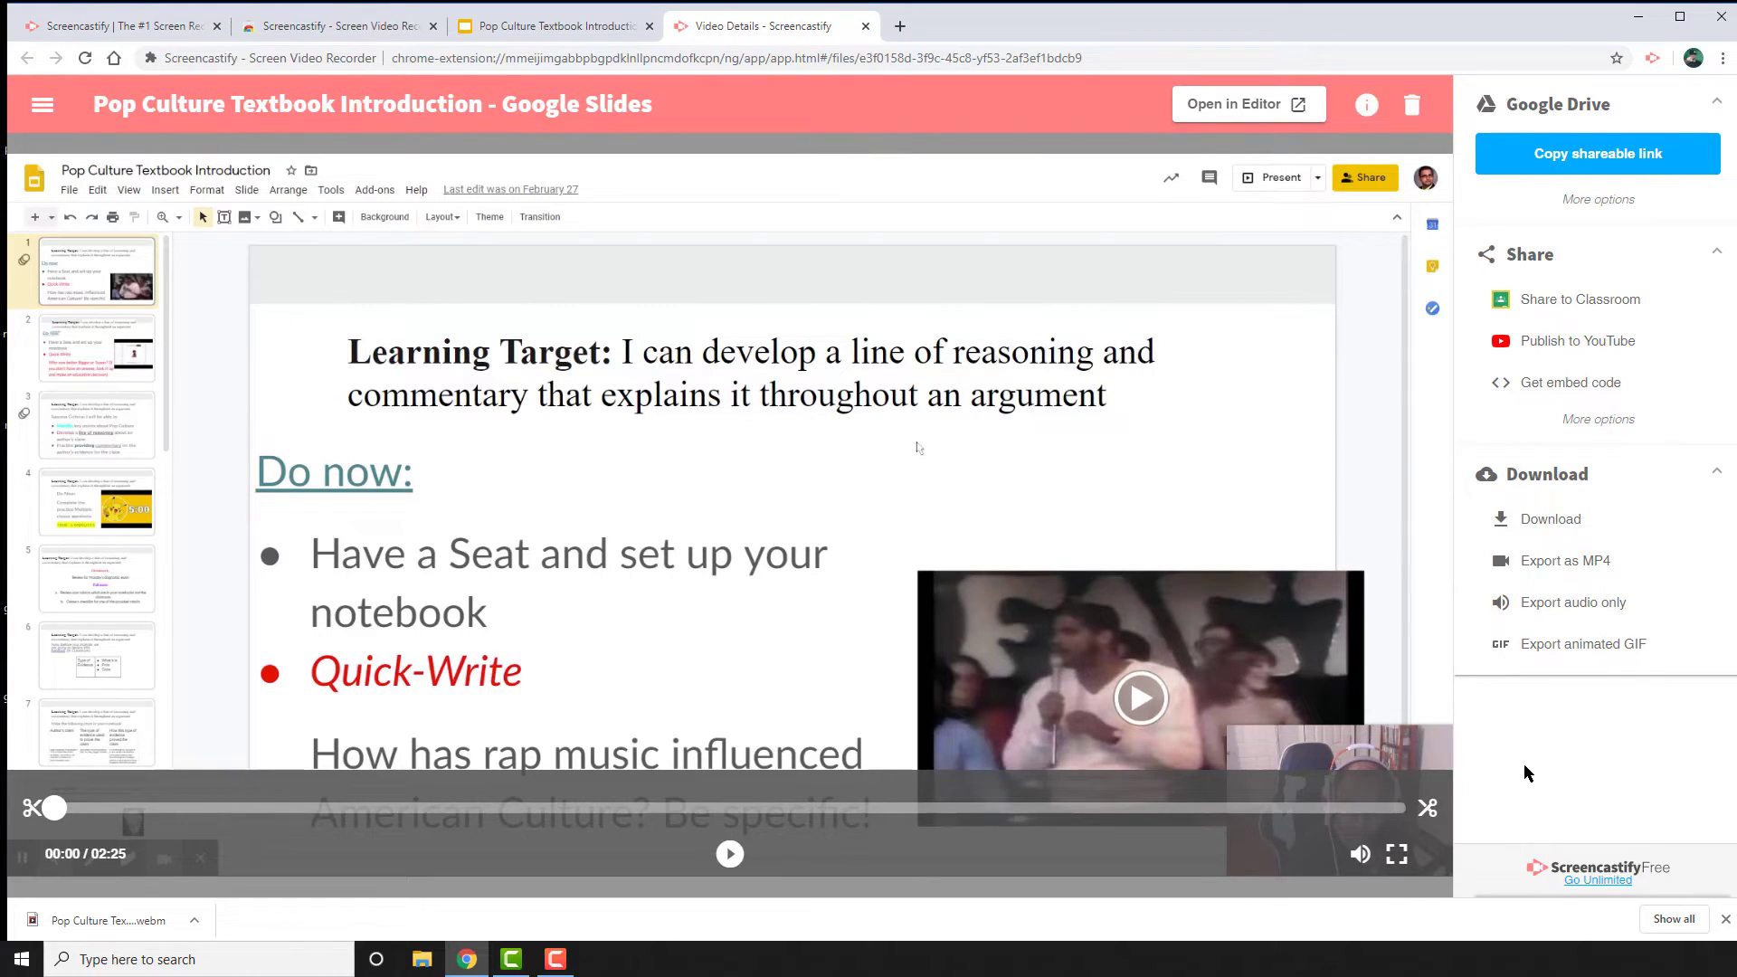